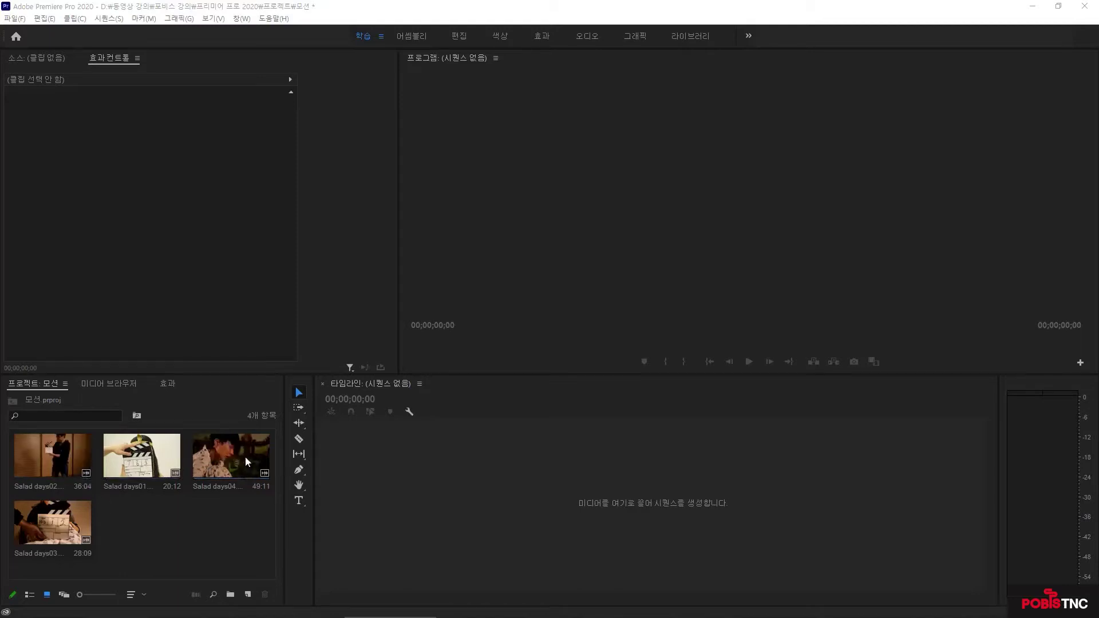
Step: Create a sequence from the Salad days04 clip and display that clip's effect controls
drag(233, 451, 372, 521)
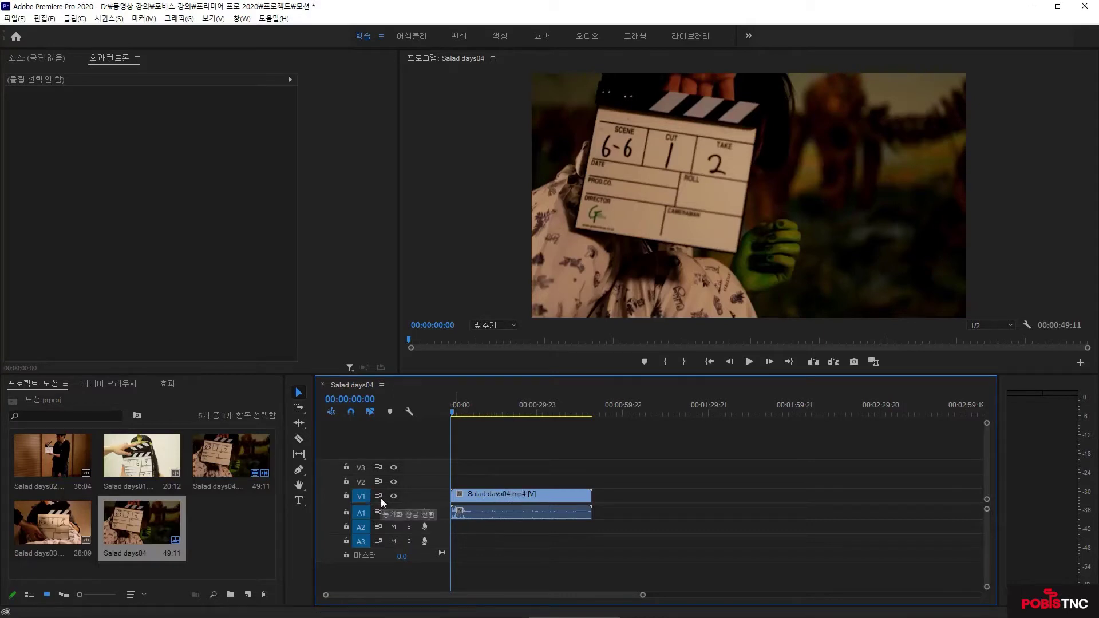
click(513, 497)
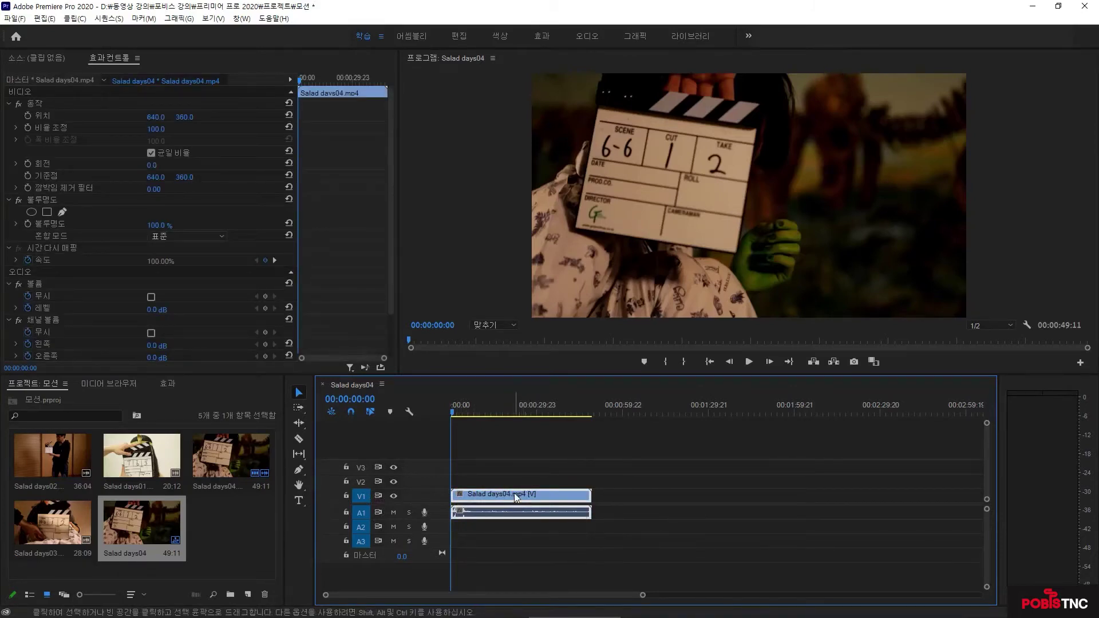
click(114, 55)
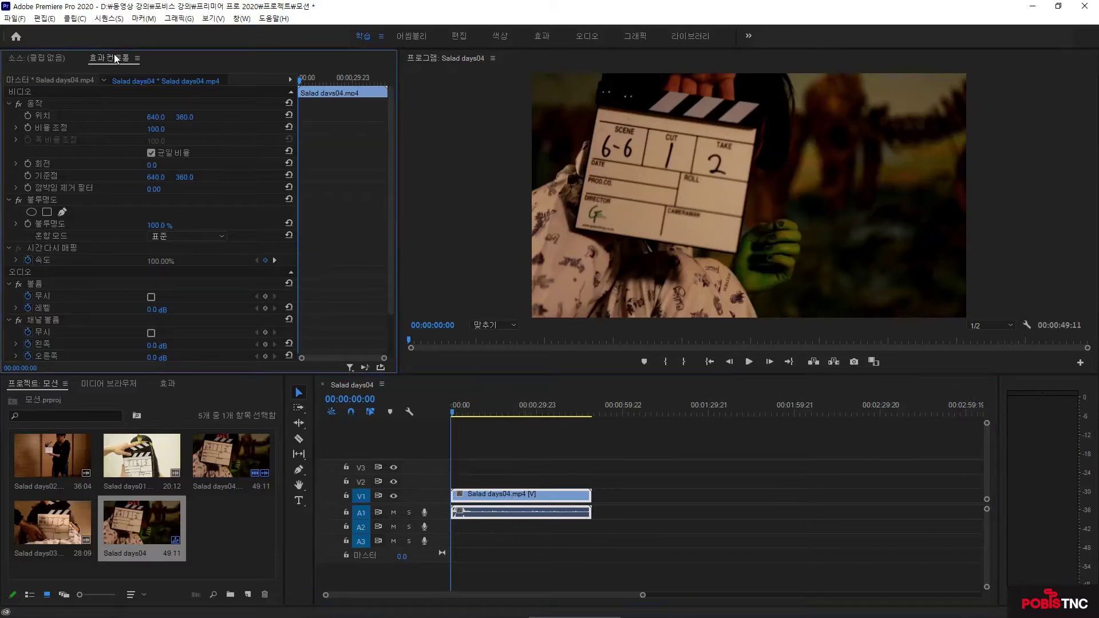
Step: Collapse the clip's Volume, Channel Volume, Panner, Opacity and Time Remapping settings, leaving only Motion expanded
click(8, 285)
click(9, 296)
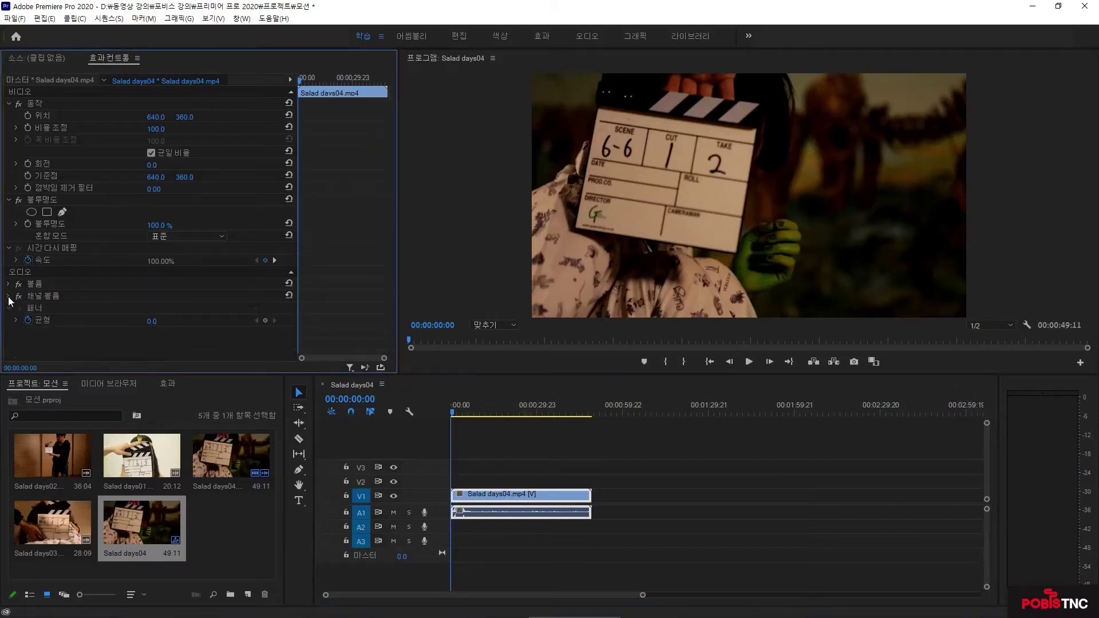
click(9, 309)
click(9, 200)
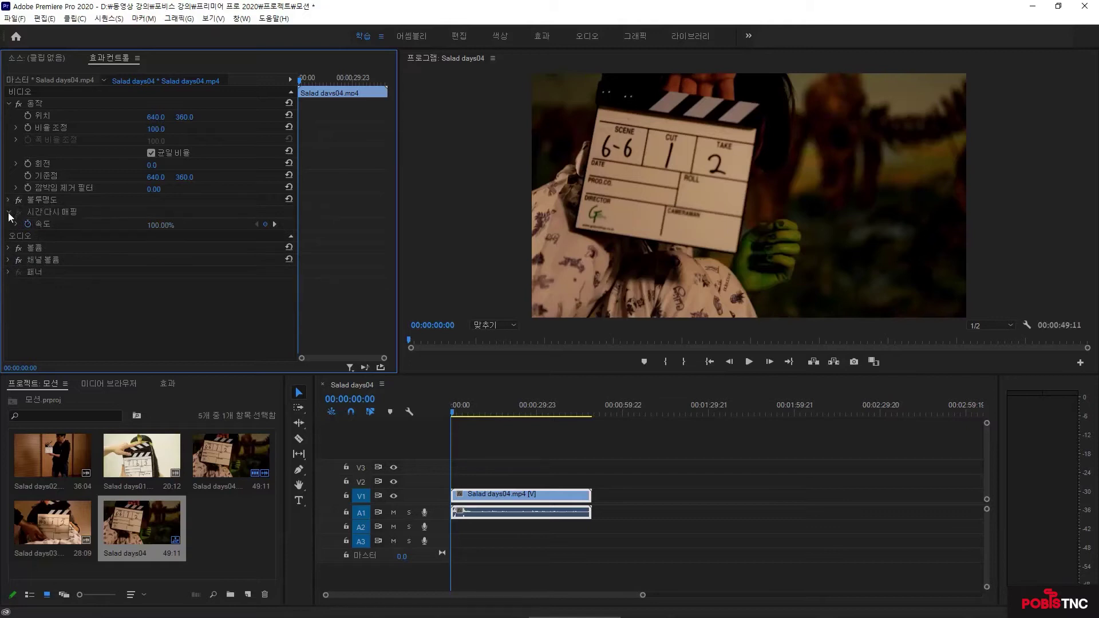
click(9, 212)
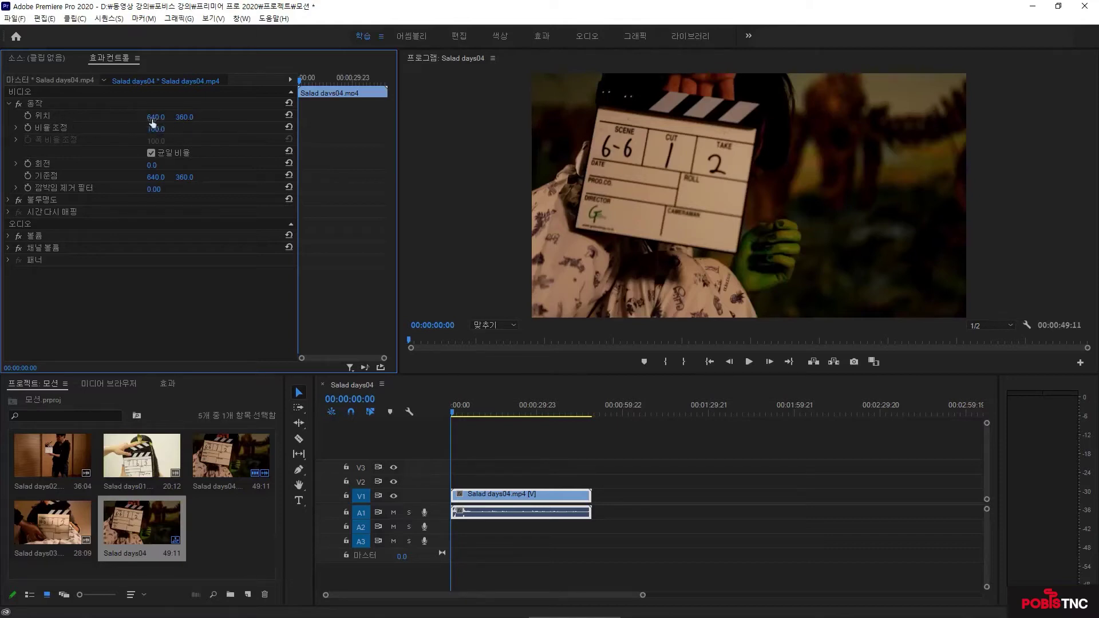
Step: Scale the clip to 41% and place it just beyond the frame's right edge, at about 1549.4, 370.1
drag(155, 116, 195, 129)
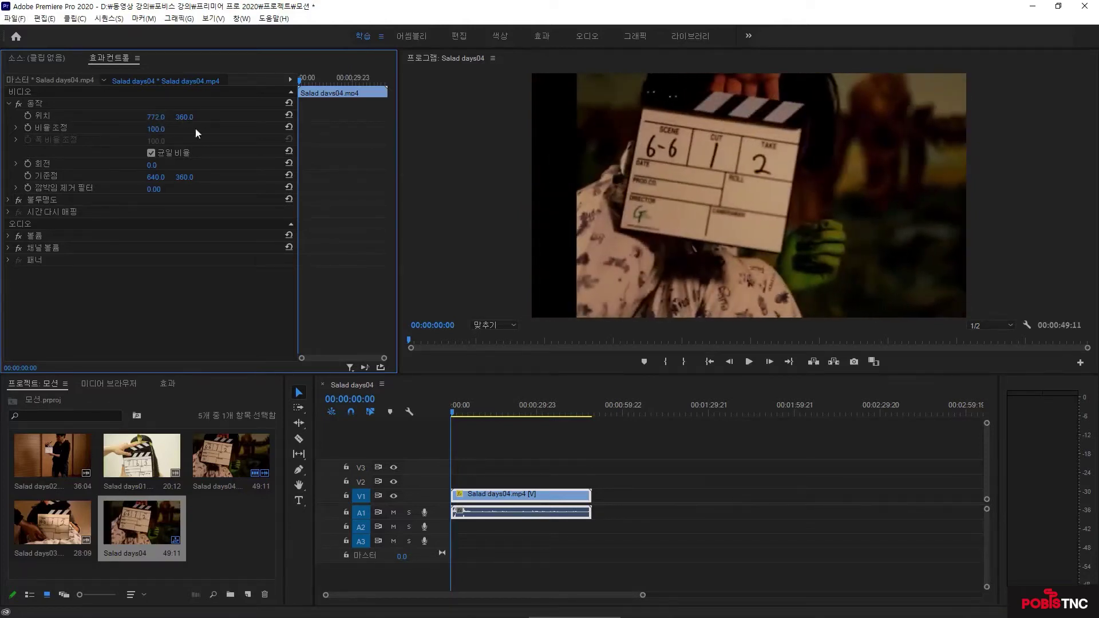
click(36, 104)
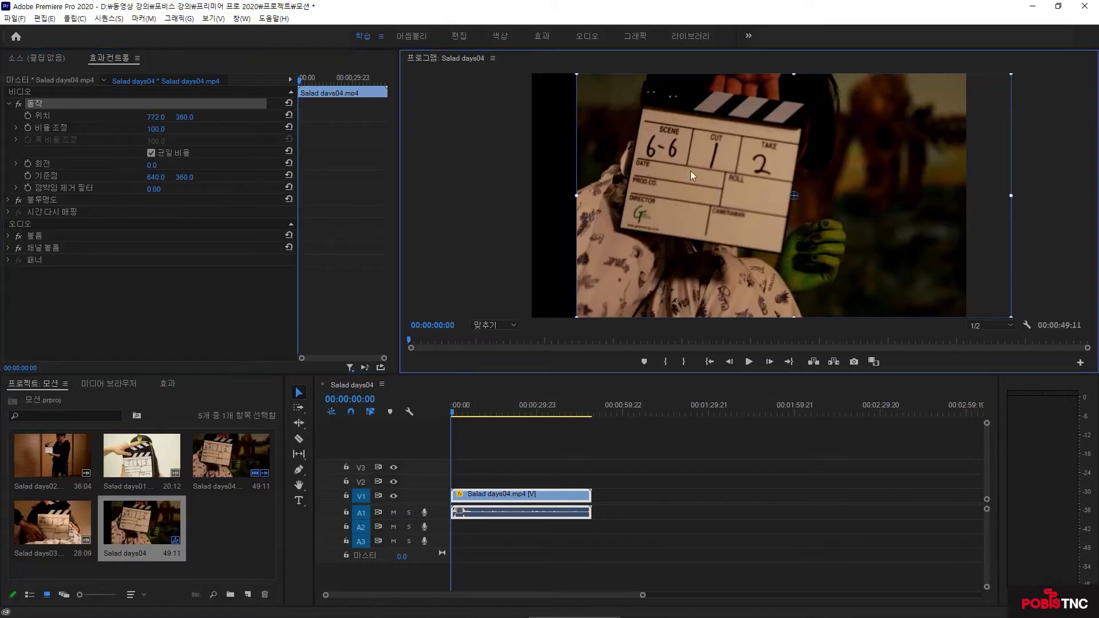
mouse_move(690, 170)
mouse_down()
mouse_move(797, 193)
mouse_move(658, 174)
mouse_move(765, 177)
mouse_move(726, 163)
mouse_move(694, 183)
mouse_move(737, 184)
mouse_move(609, 178)
mouse_move(874, 185)
mouse_move(747, 207)
mouse_move(676, 181)
mouse_up()
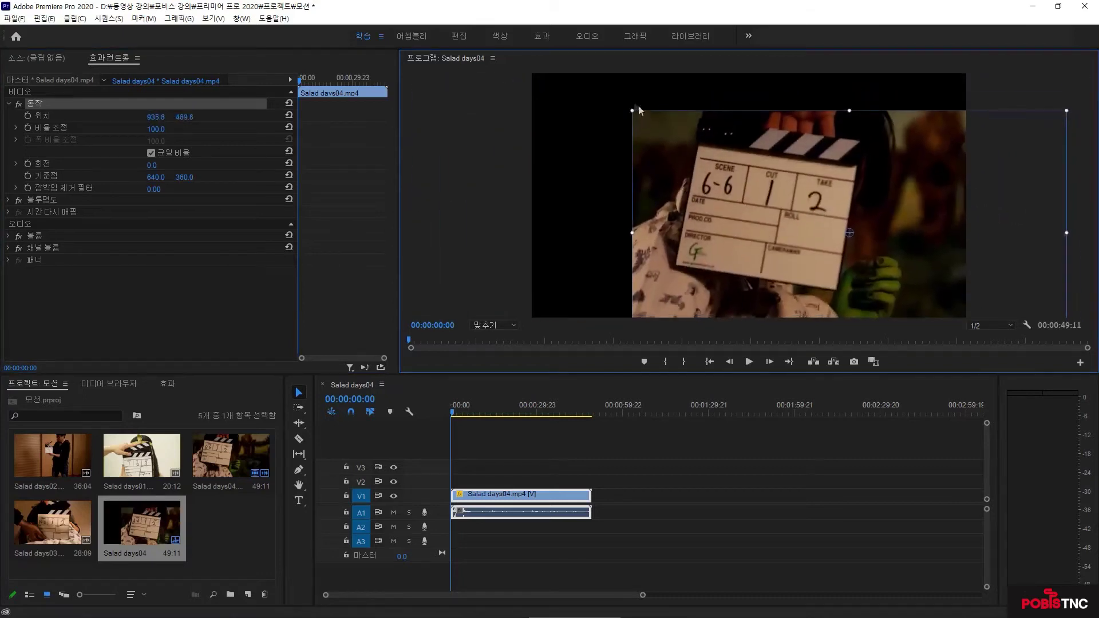
drag(632, 110, 679, 172)
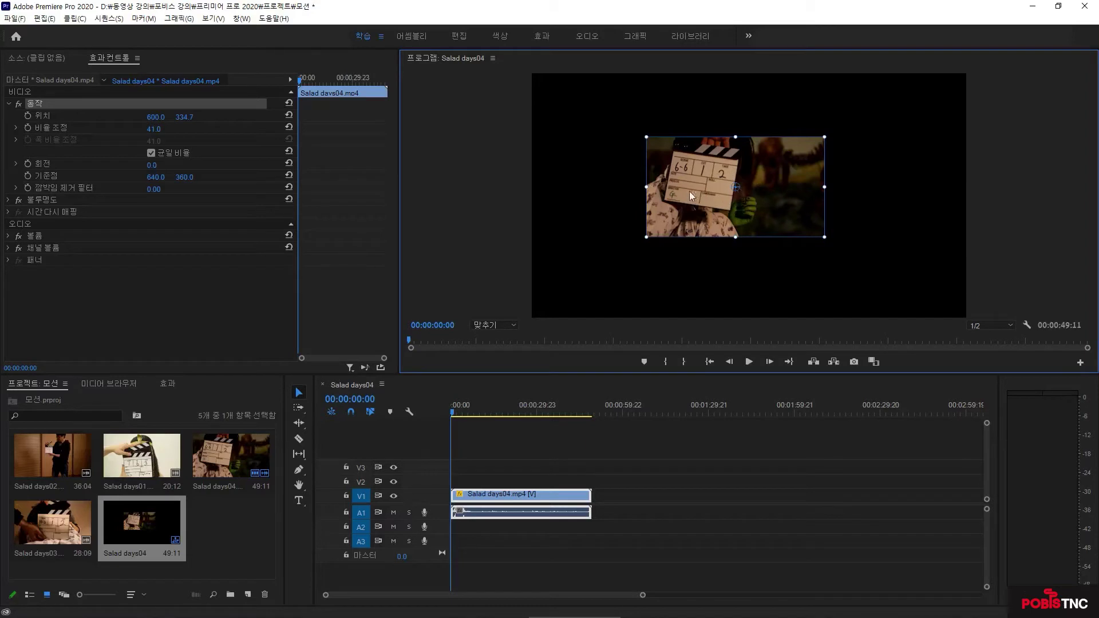
drag(686, 192, 1009, 209)
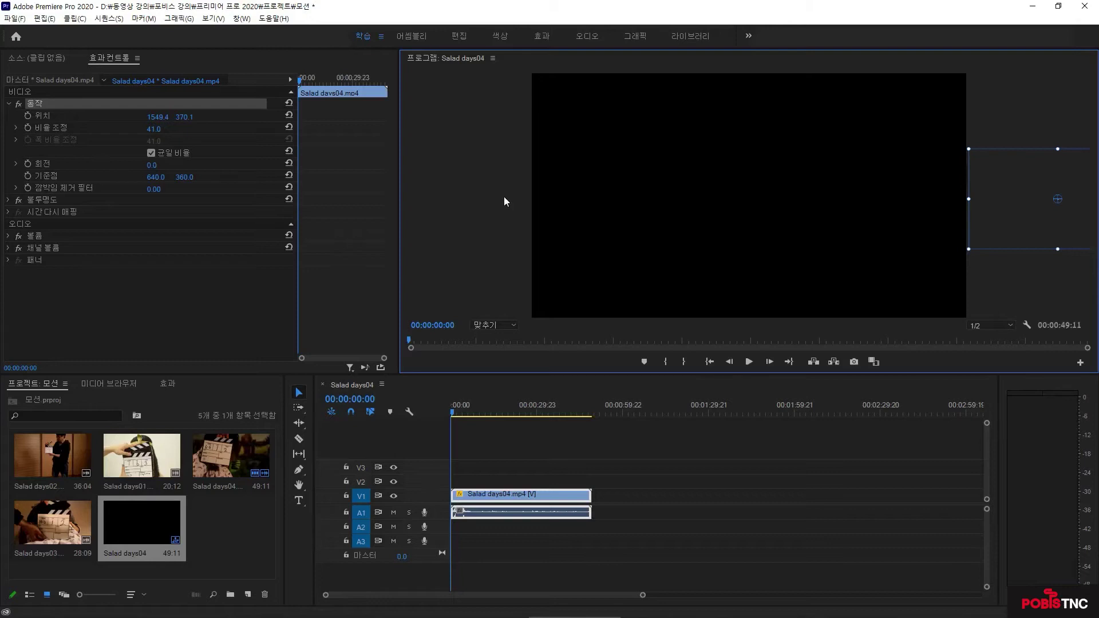
Step: Keyframe the clip's Position at 00:00:00:00, and at 00:00:05:00 set its horizontal value to about -269.6
click(28, 115)
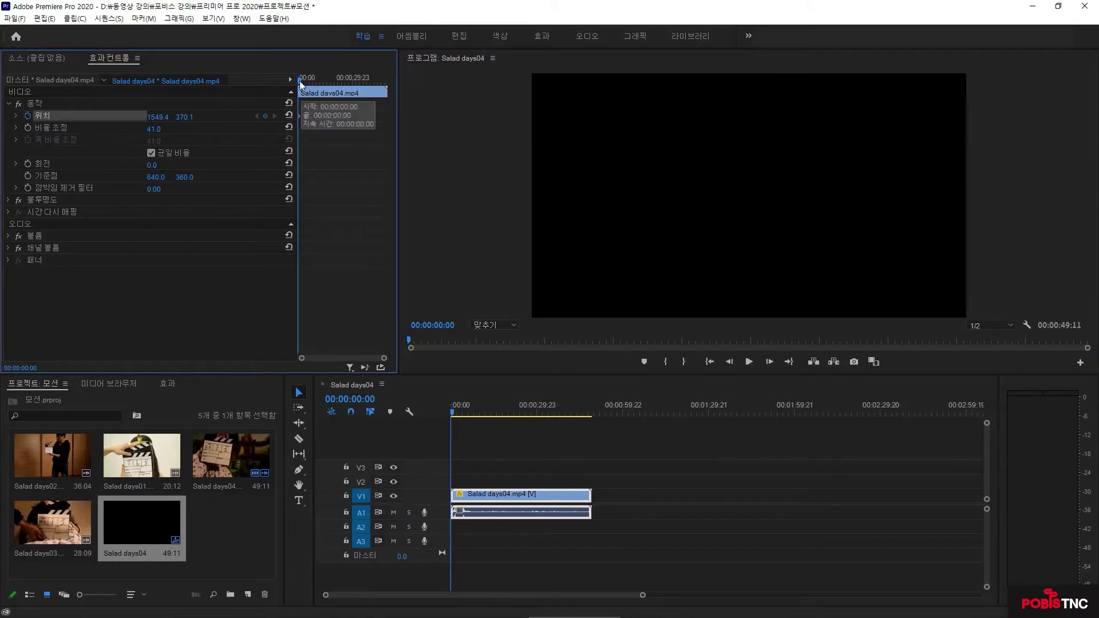
drag(299, 83, 308, 84)
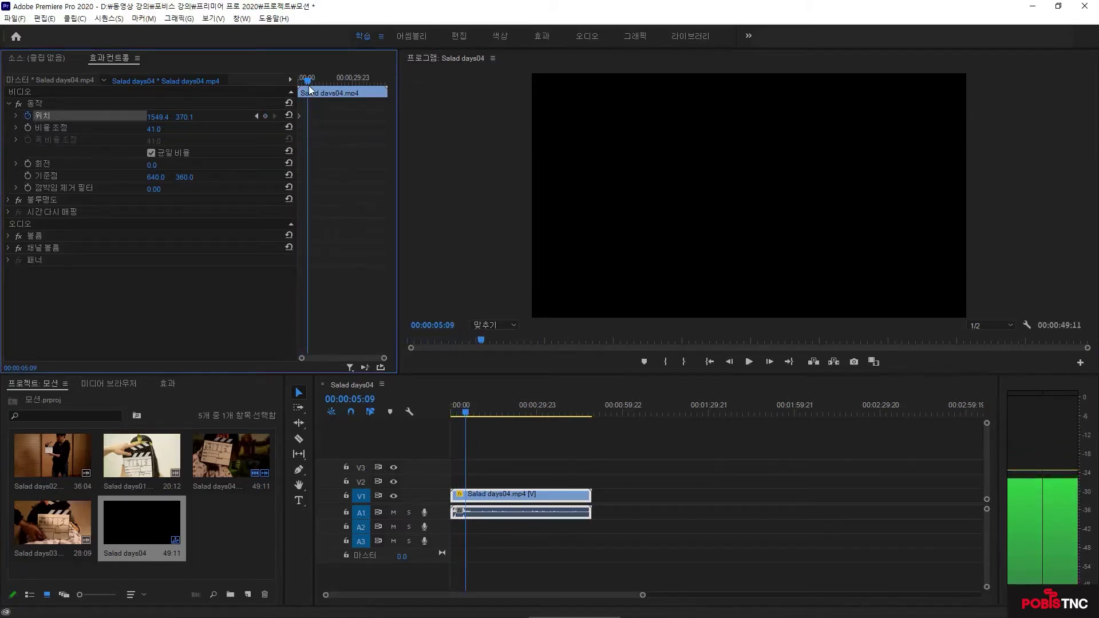
click(369, 400)
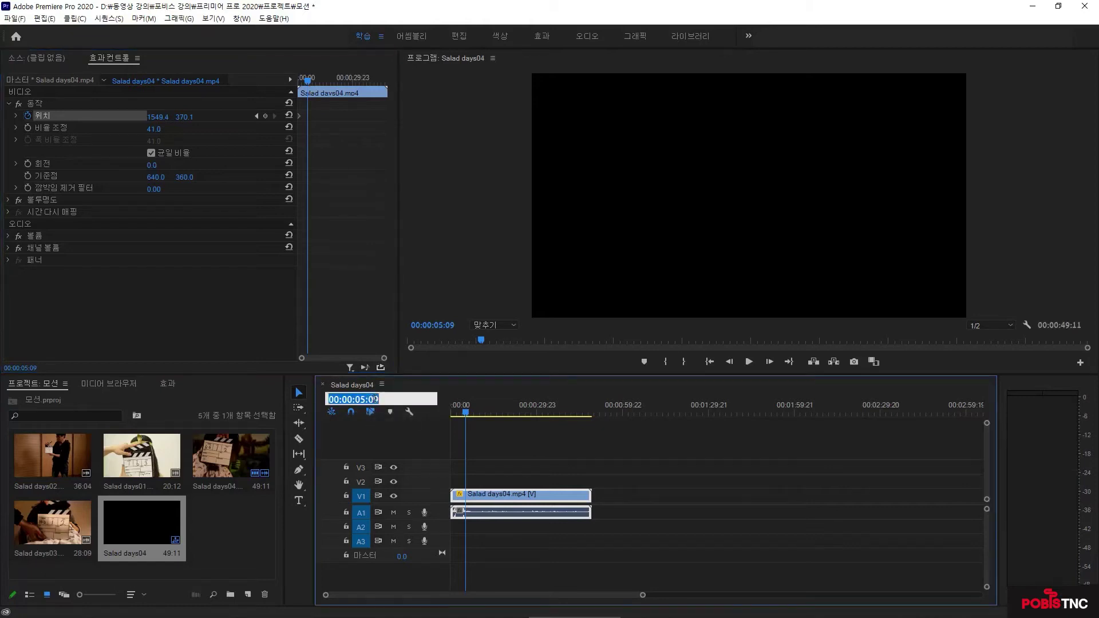
click(412, 402)
text(0)
key(Return)
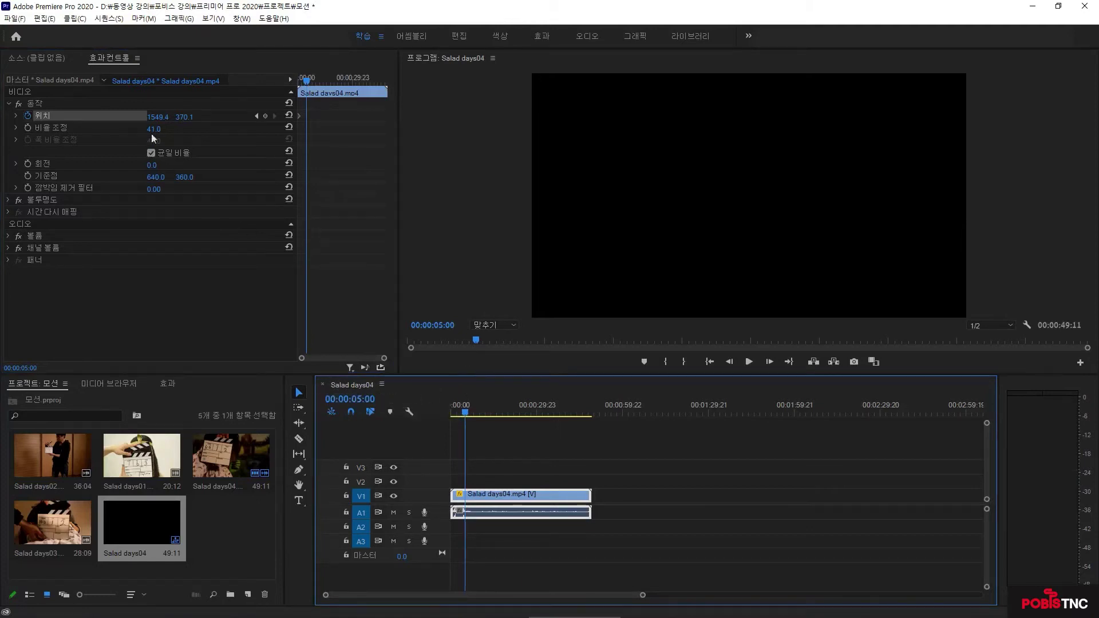
click(155, 118)
drag(155, 118, 75, 123)
drag(162, 123, 160, 123)
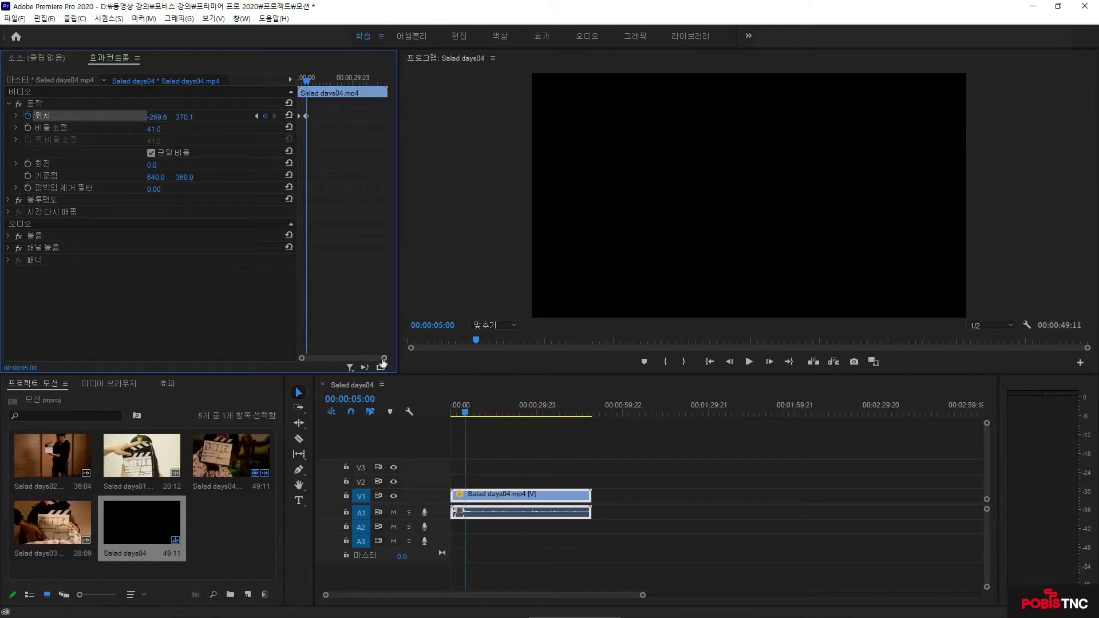
Step: Bend the motion path with a middle keyframe at 00:00:02:15, moving the clip up to about 628.5, 150.9, and scrub through it
drag(384, 358, 348, 358)
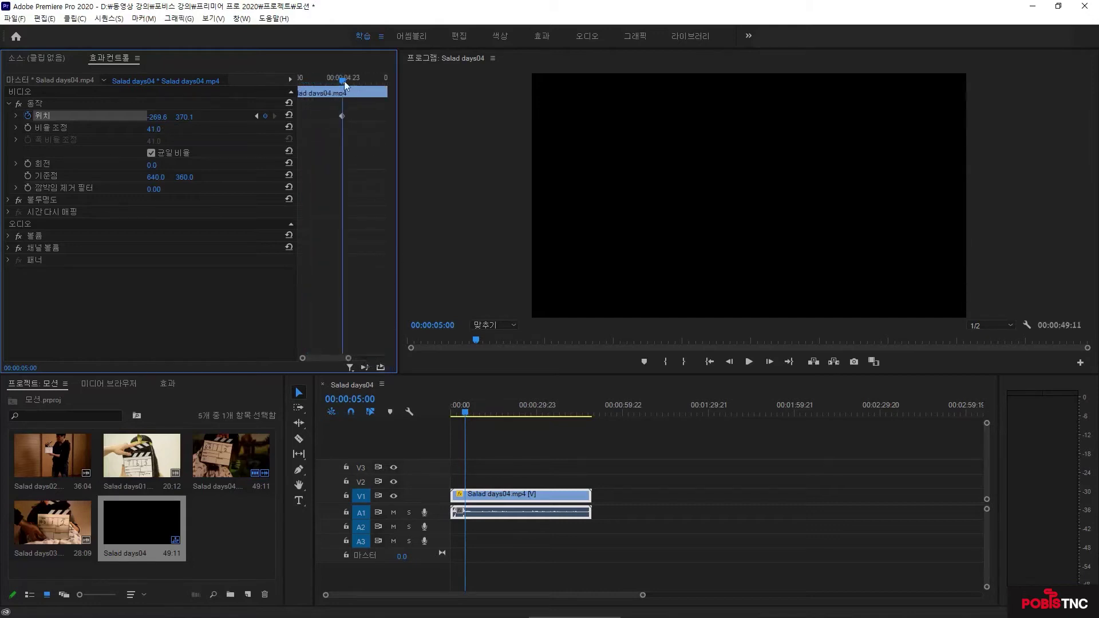
drag(345, 81, 325, 95)
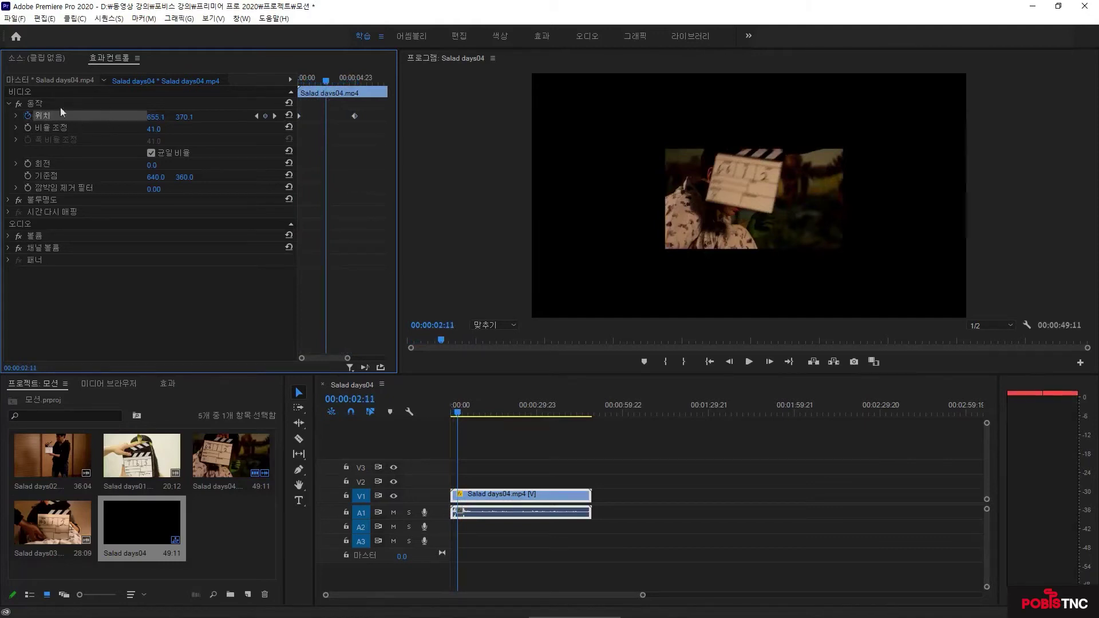
drag(322, 92, 329, 88)
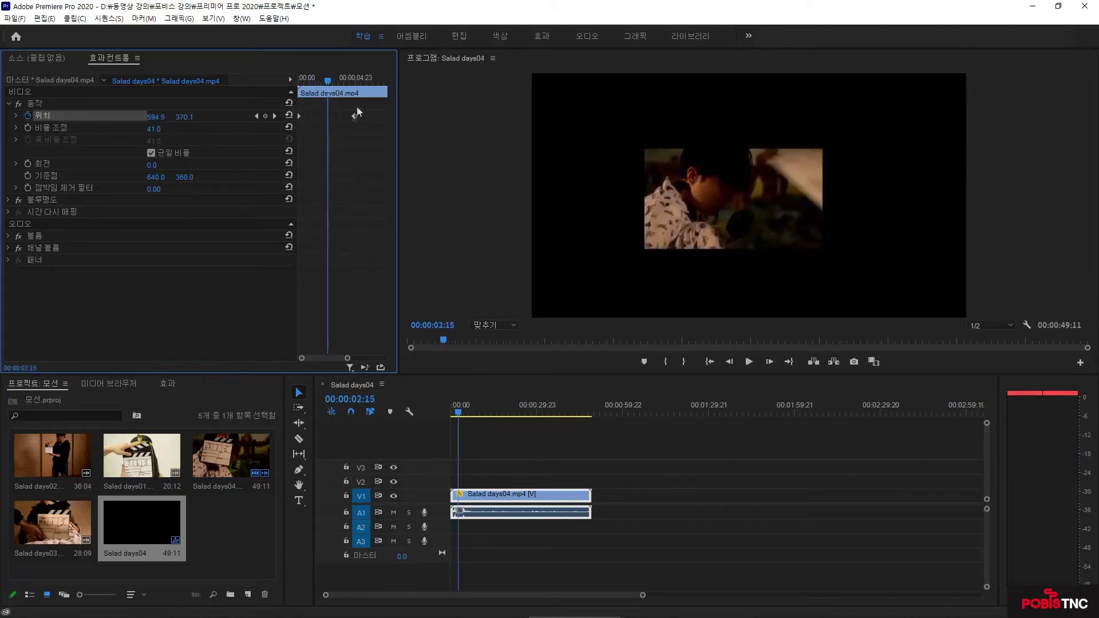
click(37, 104)
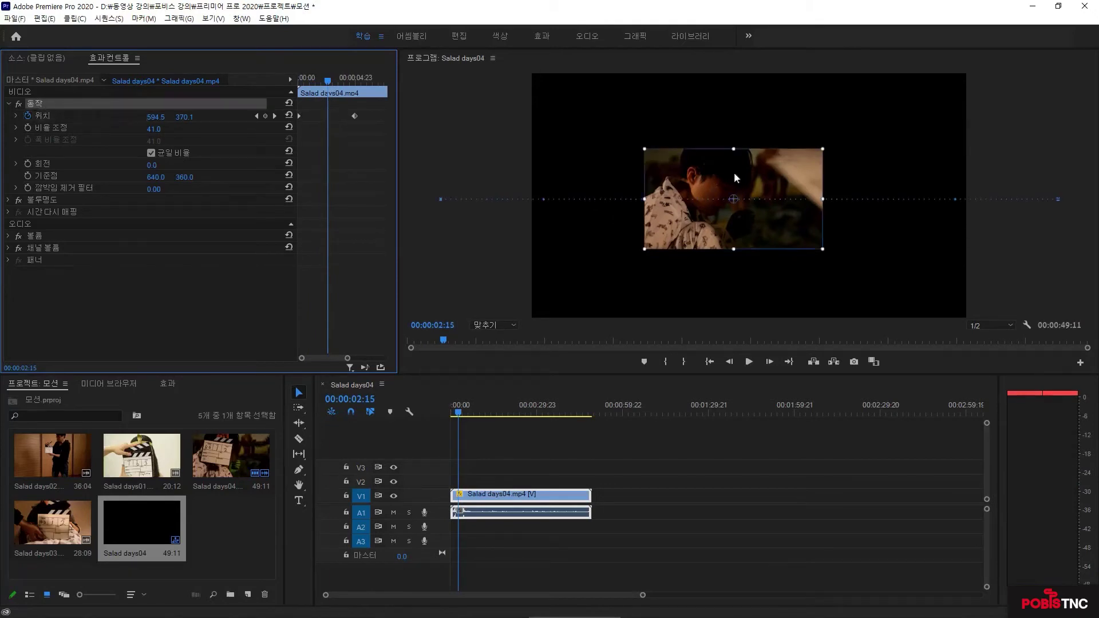
drag(735, 172, 747, 100)
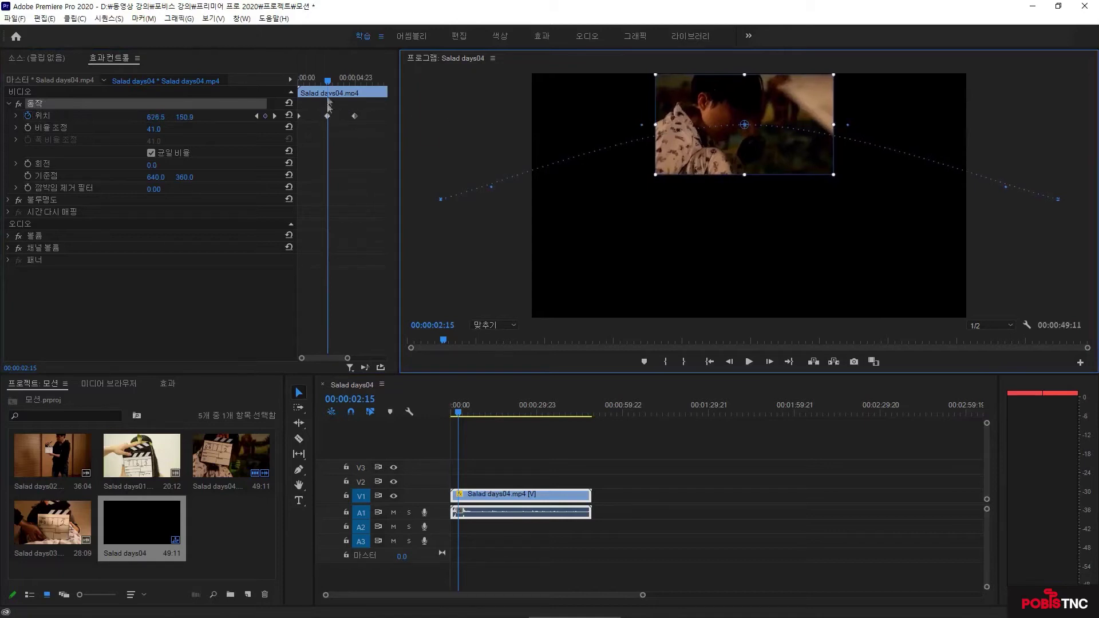
mouse_move(328, 84)
mouse_down()
mouse_move(357, 84)
mouse_move(321, 93)
mouse_move(330, 97)
mouse_move(325, 80)
mouse_move(333, 88)
mouse_up()
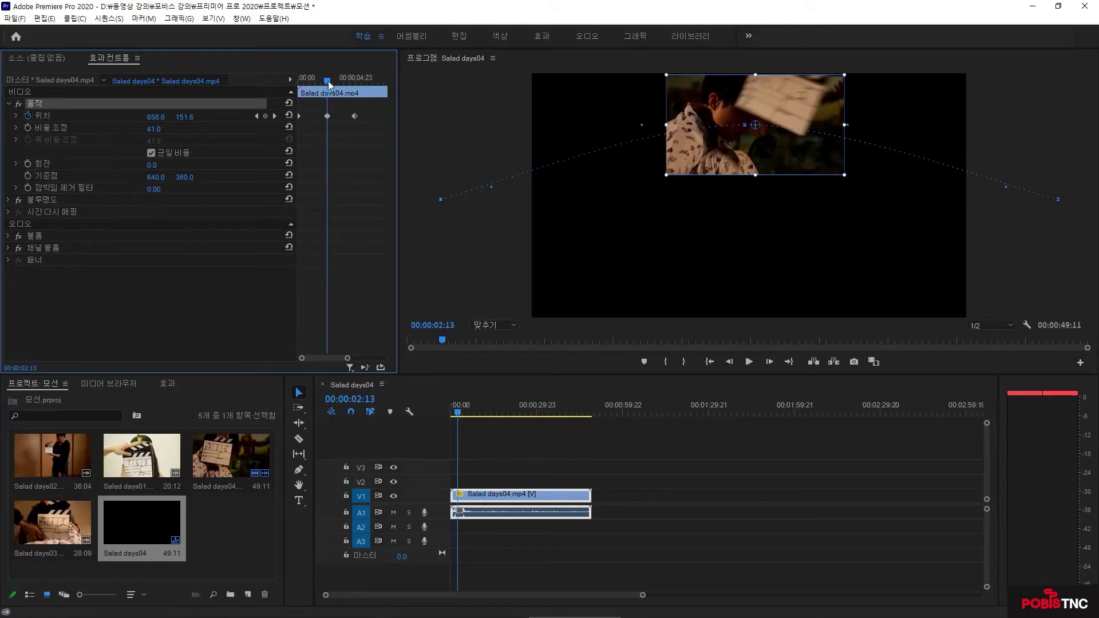
Step: Keyframe the clip's Rotation at 0 on the first frame and at about 322 degrees at 00:00:05:00
drag(330, 82, 297, 85)
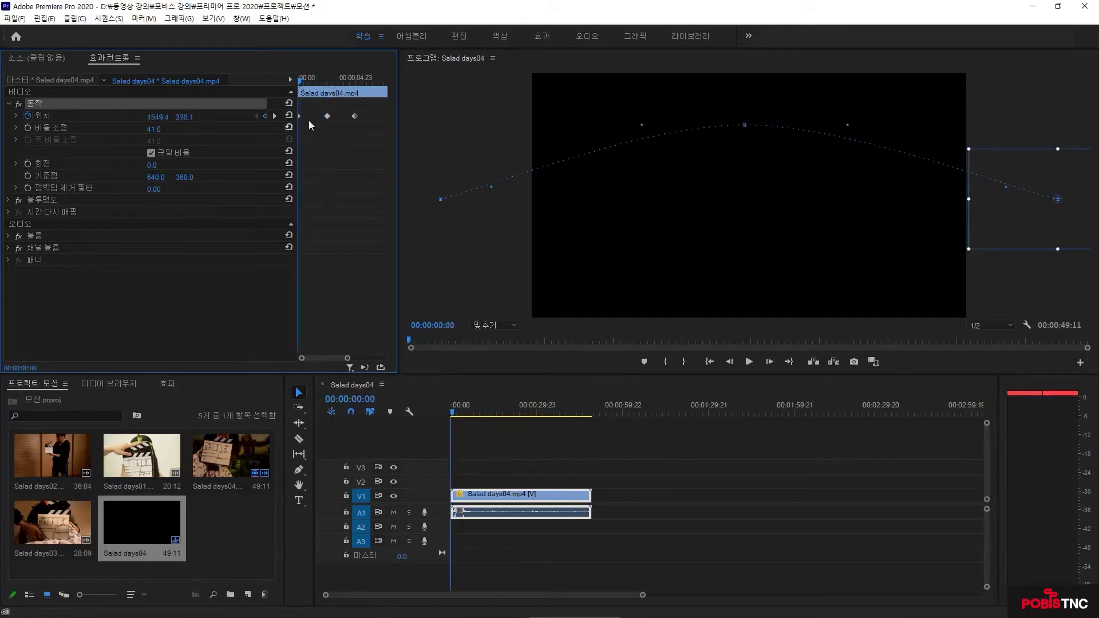
click(28, 165)
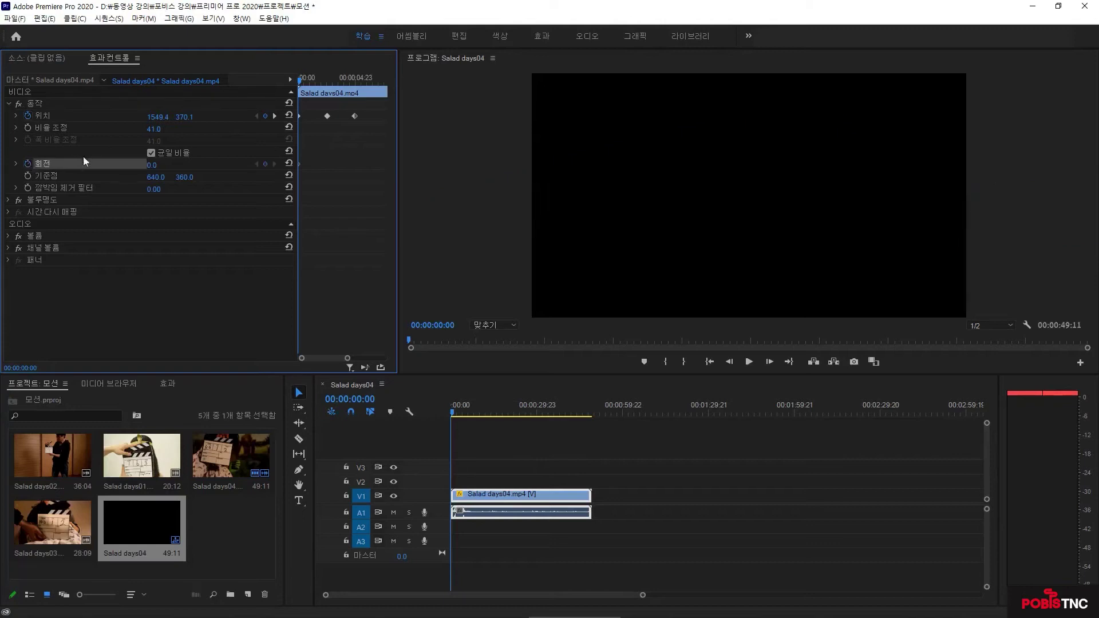
drag(300, 80, 356, 86)
drag(152, 165, 300, 164)
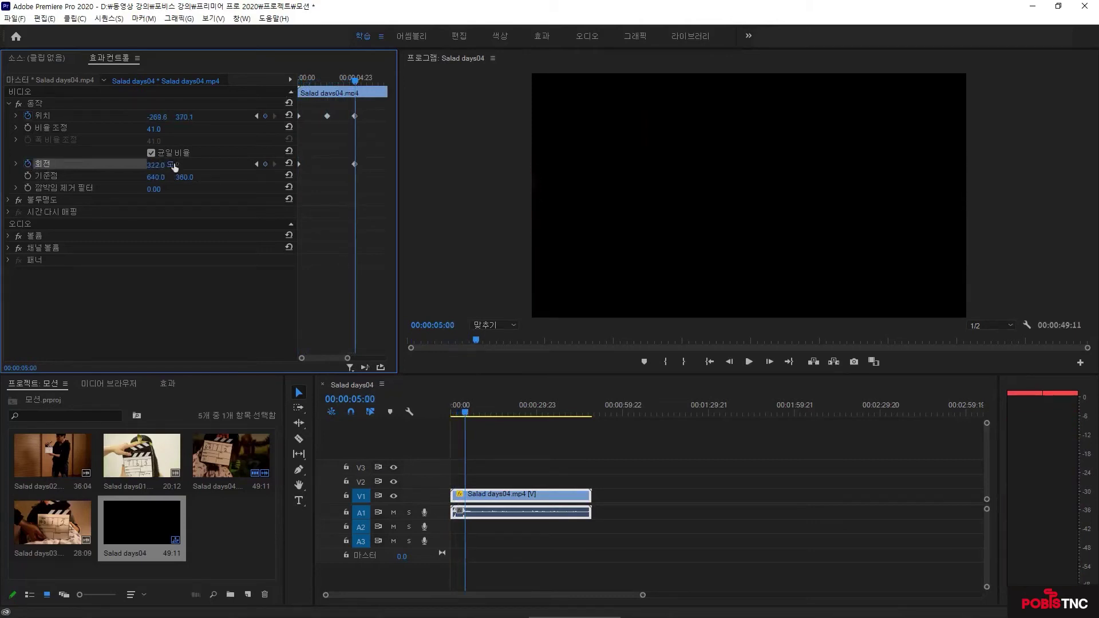
Step: Preview the combined movement and rotation from the start of the clip
drag(356, 82, 301, 83)
key(space)
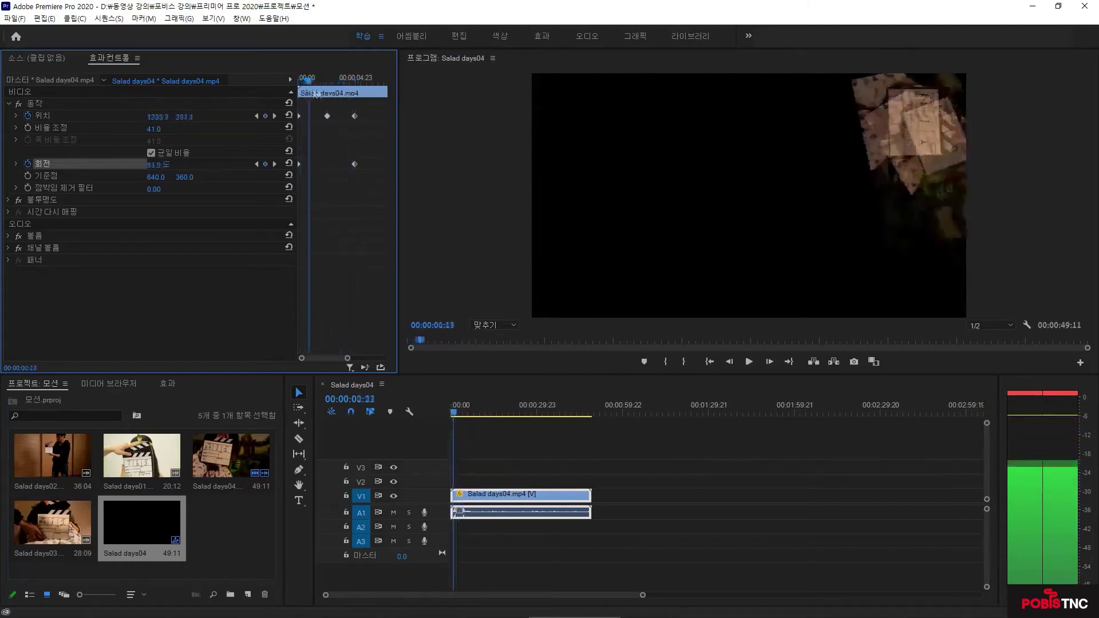
drag(314, 95, 321, 136)
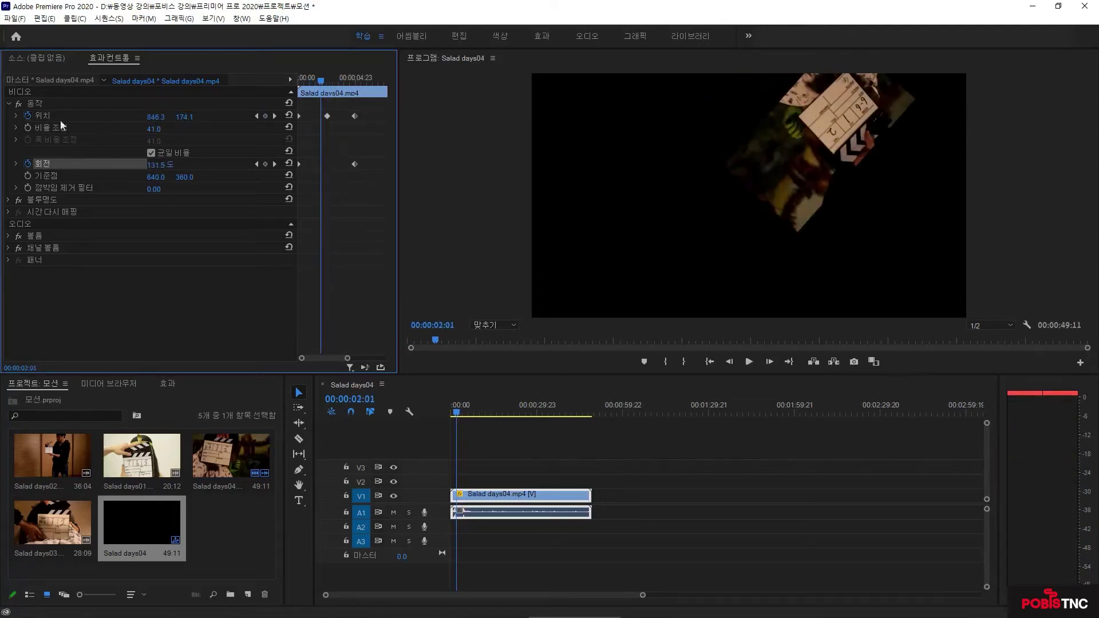
Step: Move the clip's anchor point to about 8, 8 near its corner and scrub to check the rotation
click(39, 105)
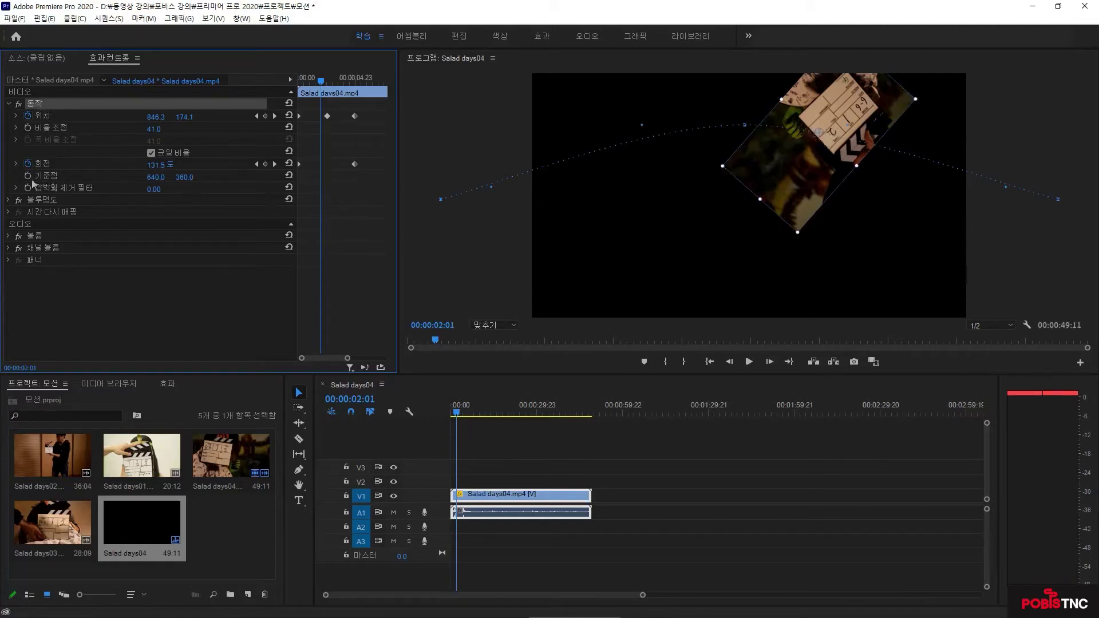
mouse_move(161, 178)
mouse_down()
mouse_move(189, 183)
mouse_move(170, 183)
mouse_up()
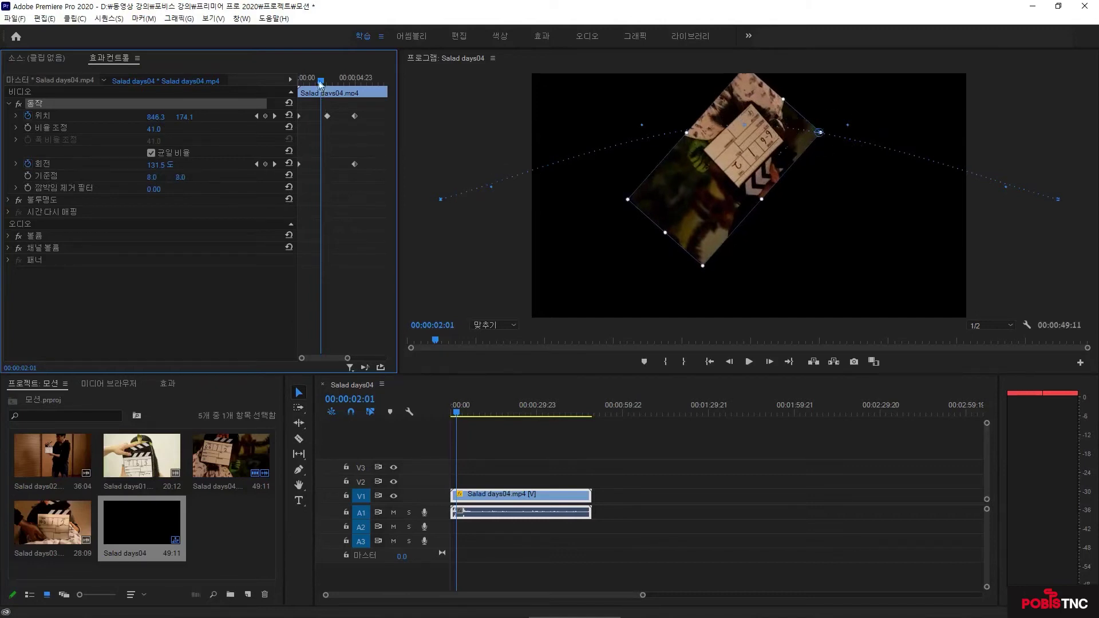
mouse_move(320, 85)
mouse_down()
mouse_move(355, 85)
mouse_move(324, 85)
mouse_up()
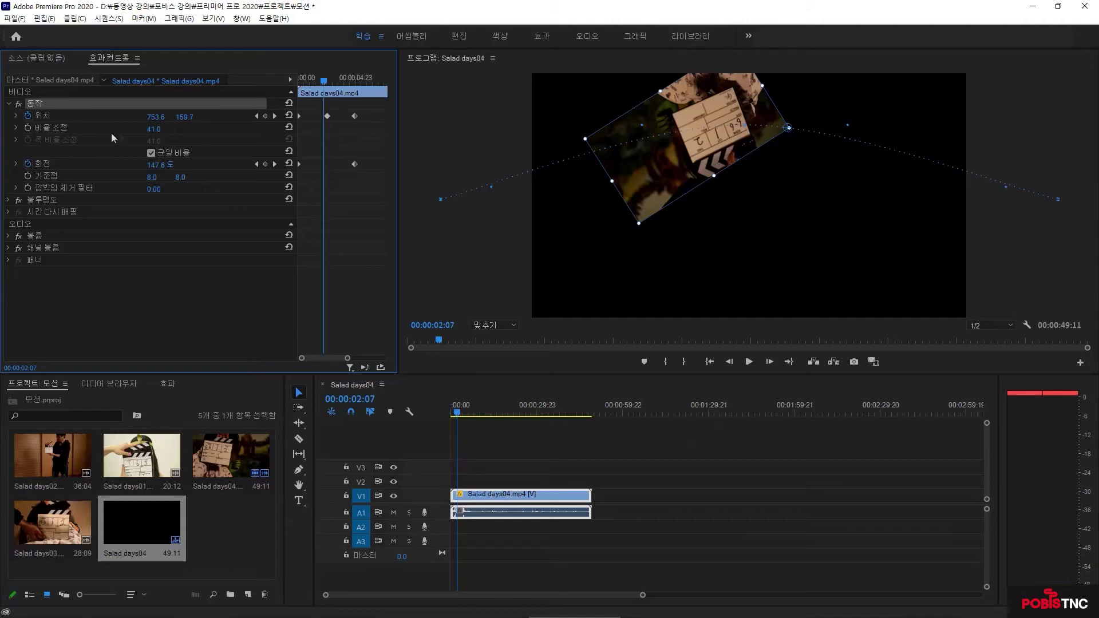
Step: Expand the clip's Scale setting and turn off Uniform Scale so height and width scale separately
drag(155, 134, 154, 133)
click(158, 129)
click(120, 130)
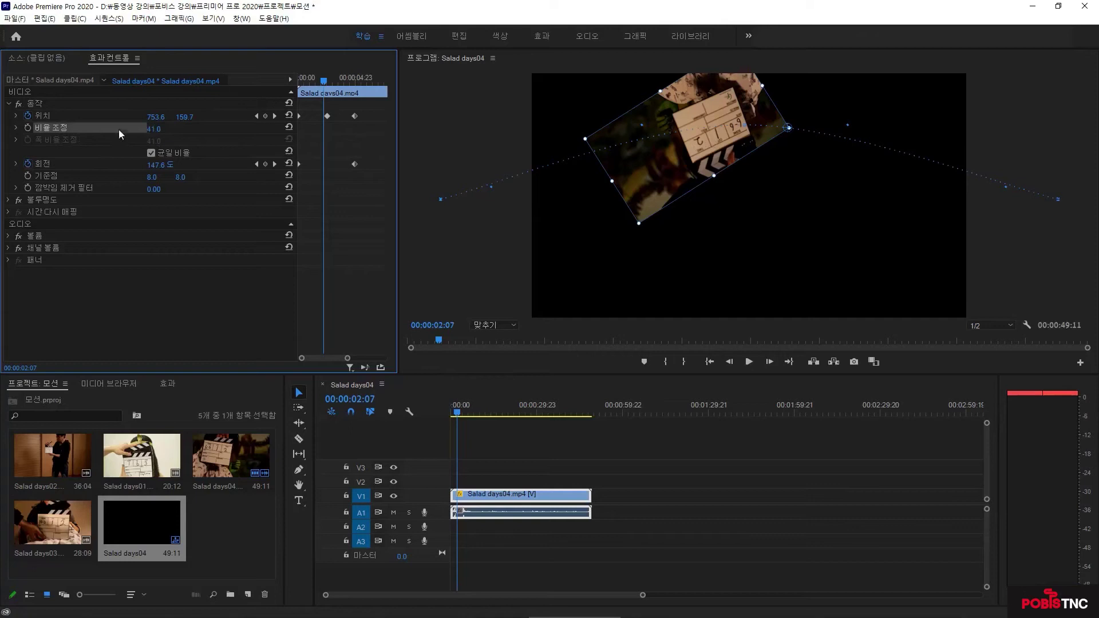
click(17, 128)
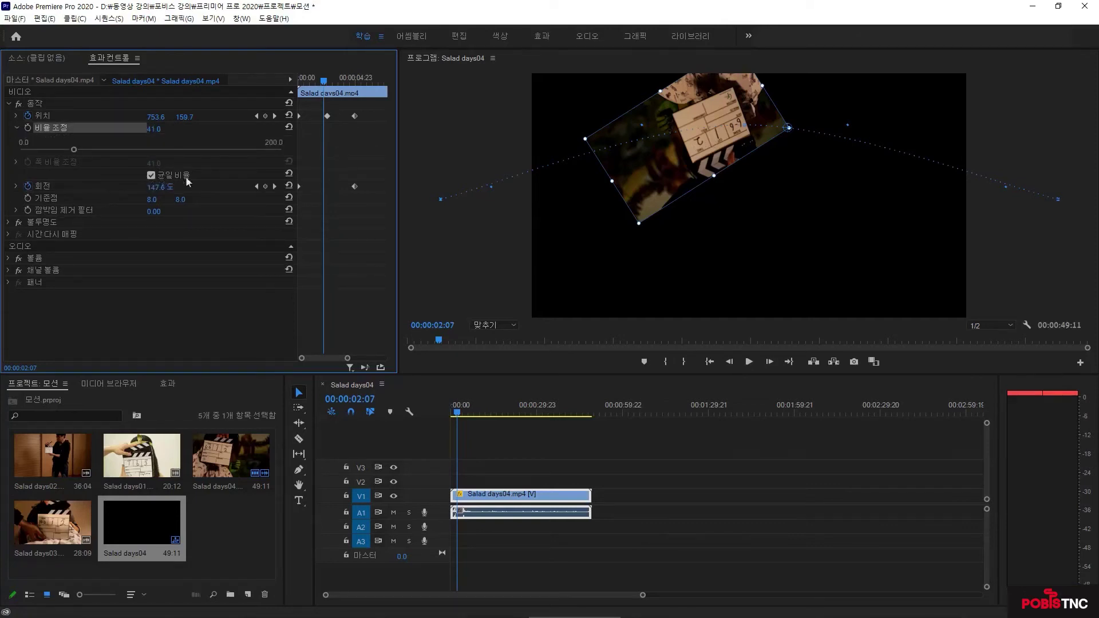
click(152, 176)
Step: Delete the animated clip from the timeline and place a fresh Salad days04 clip at the start of track V1
click(498, 499)
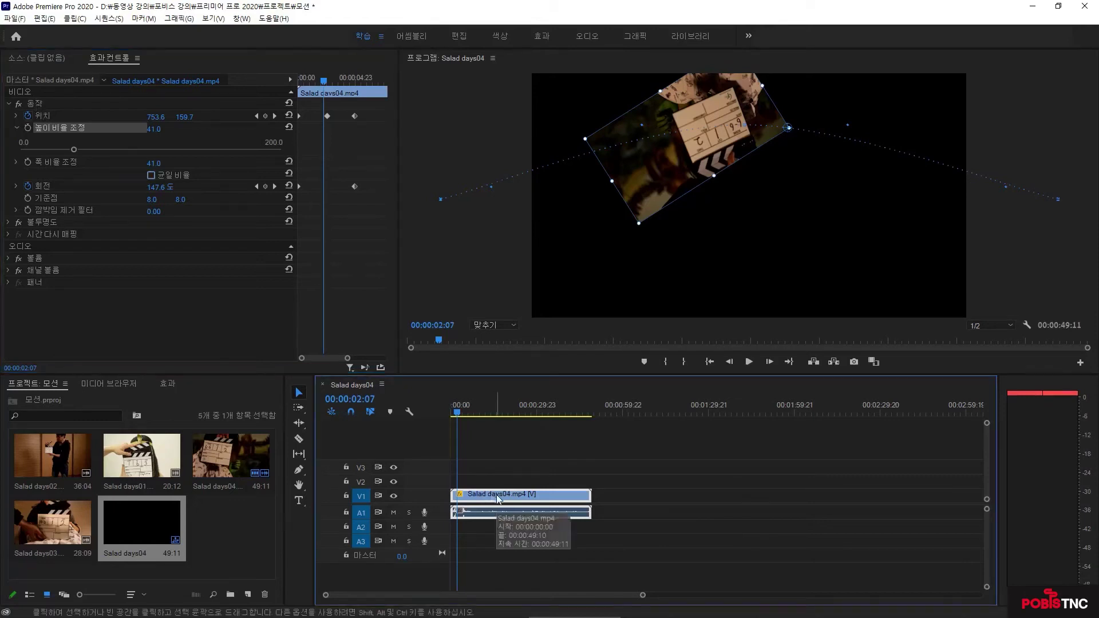
key(Delete)
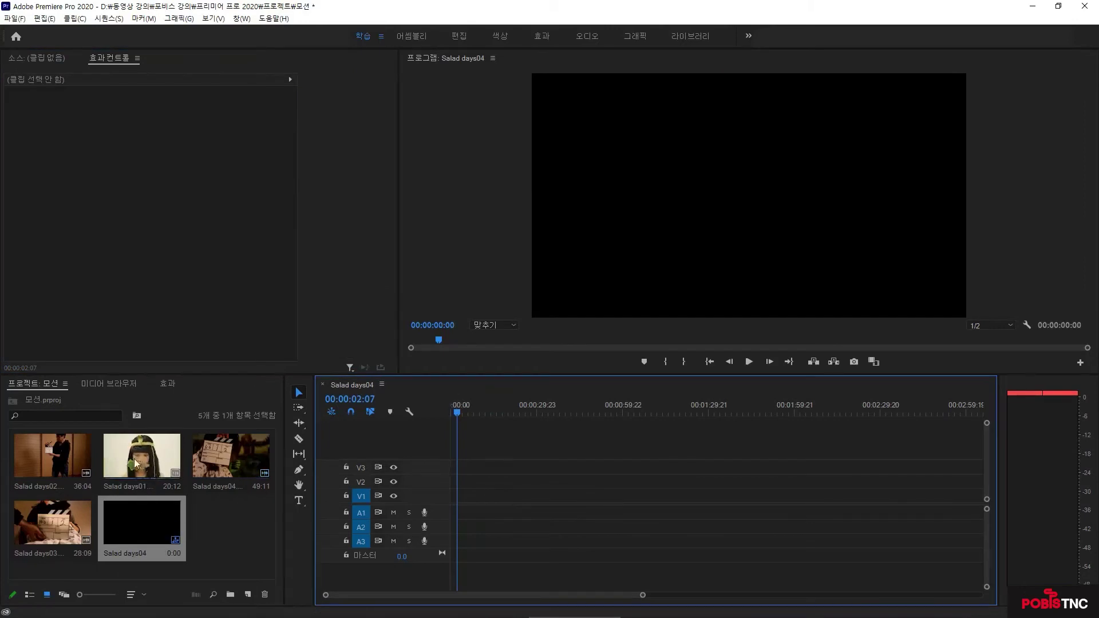
click(229, 458)
drag(234, 456, 450, 506)
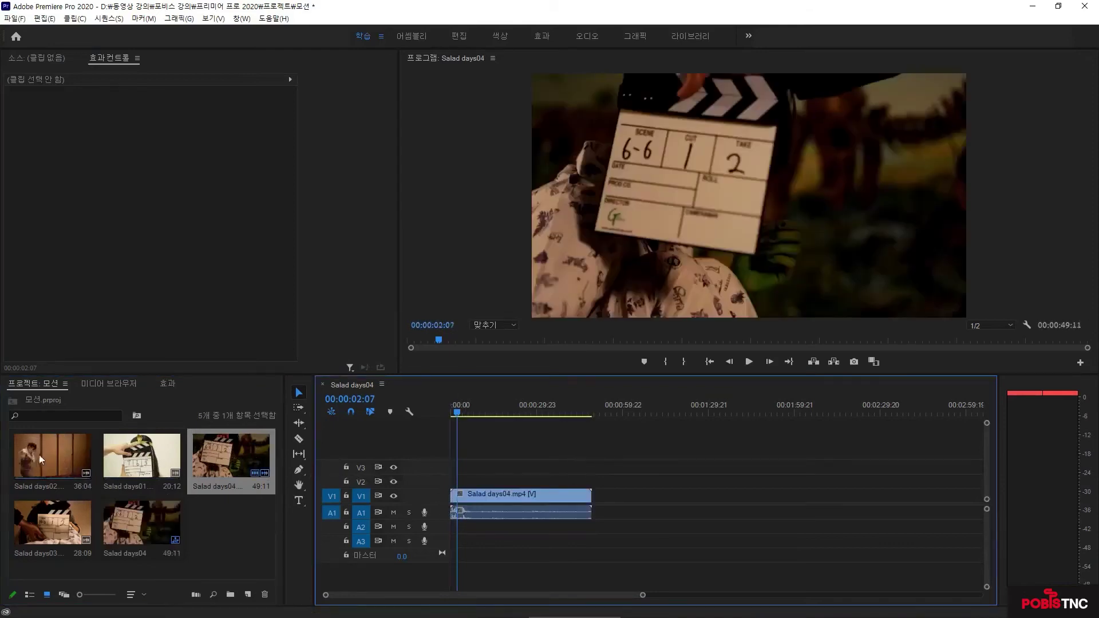
Step: Place the Salad days02 clip at the start of track V2 and reduce its scale to 34
drag(38, 455, 387, 472)
drag(450, 485, 463, 493)
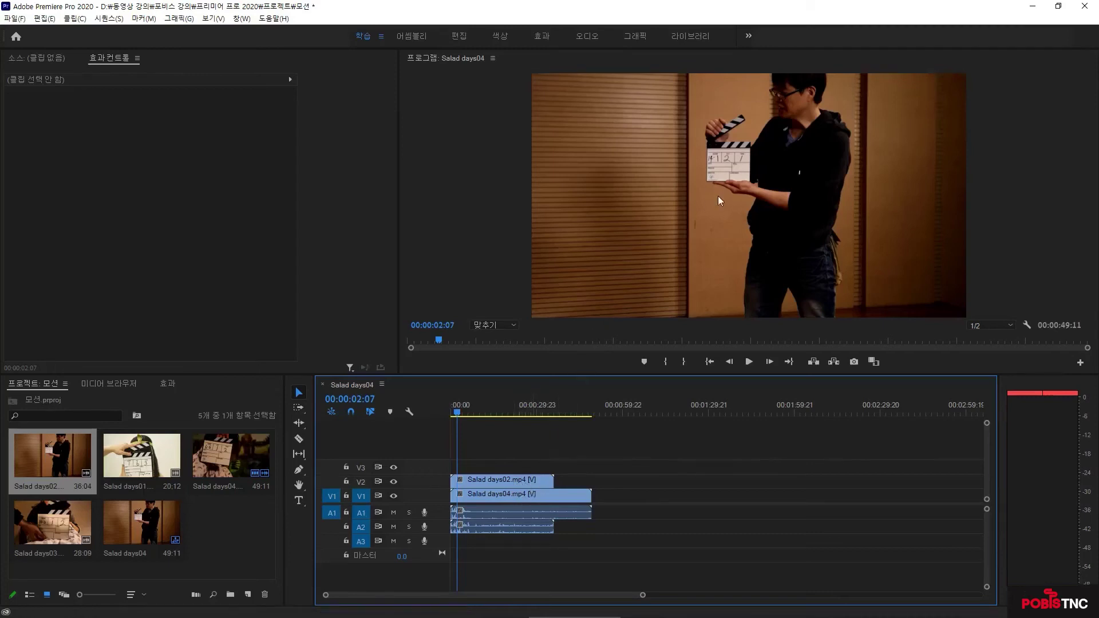
click(496, 496)
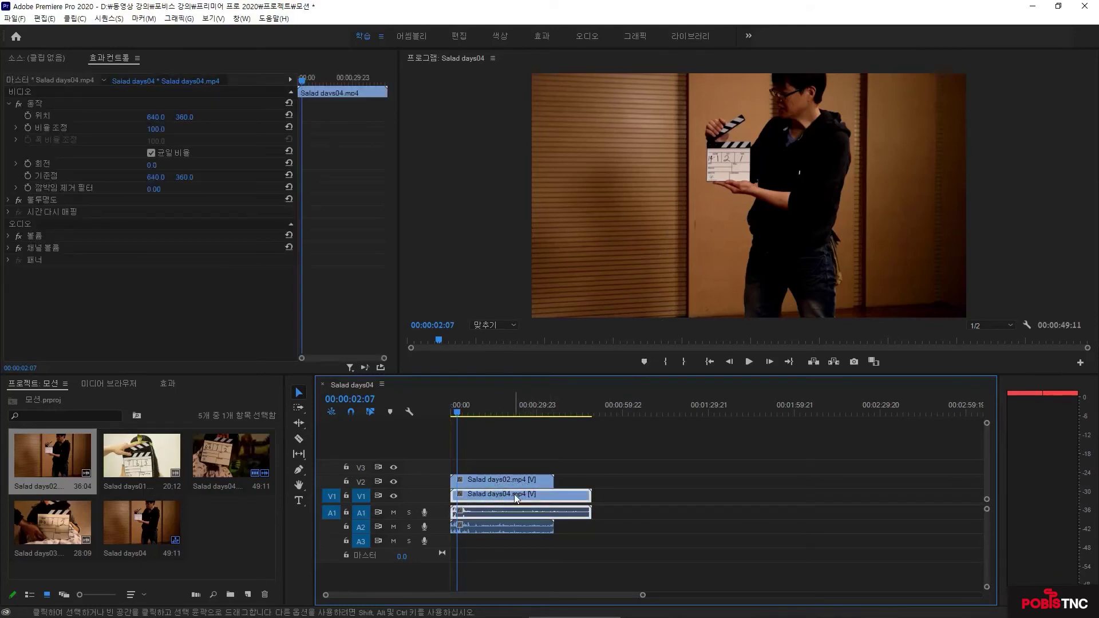
click(487, 480)
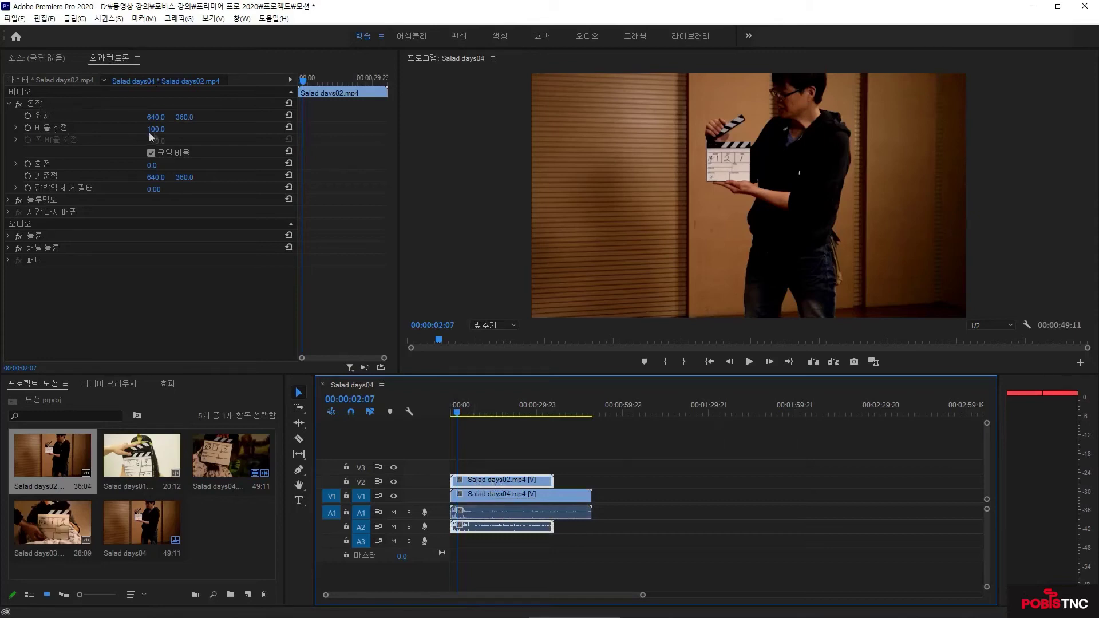
mouse_move(150, 129)
mouse_down()
mouse_move(118, 129)
mouse_move(164, 130)
mouse_up()
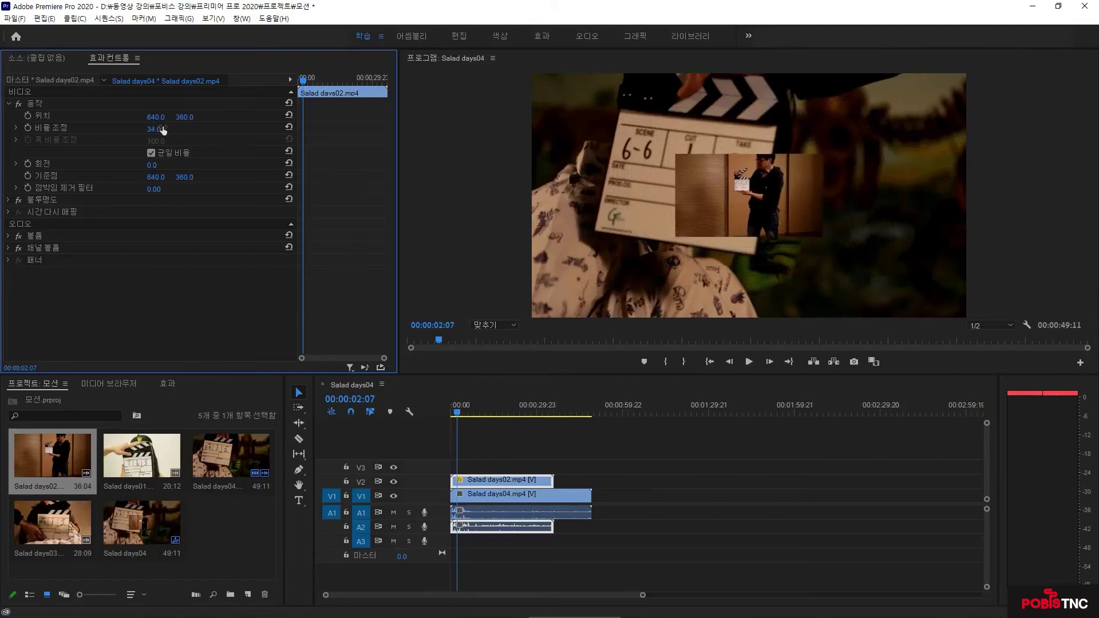
Step: Move the Salad days02 inset to the upper-left area of the frame and set its position to 330, 210
click(38, 105)
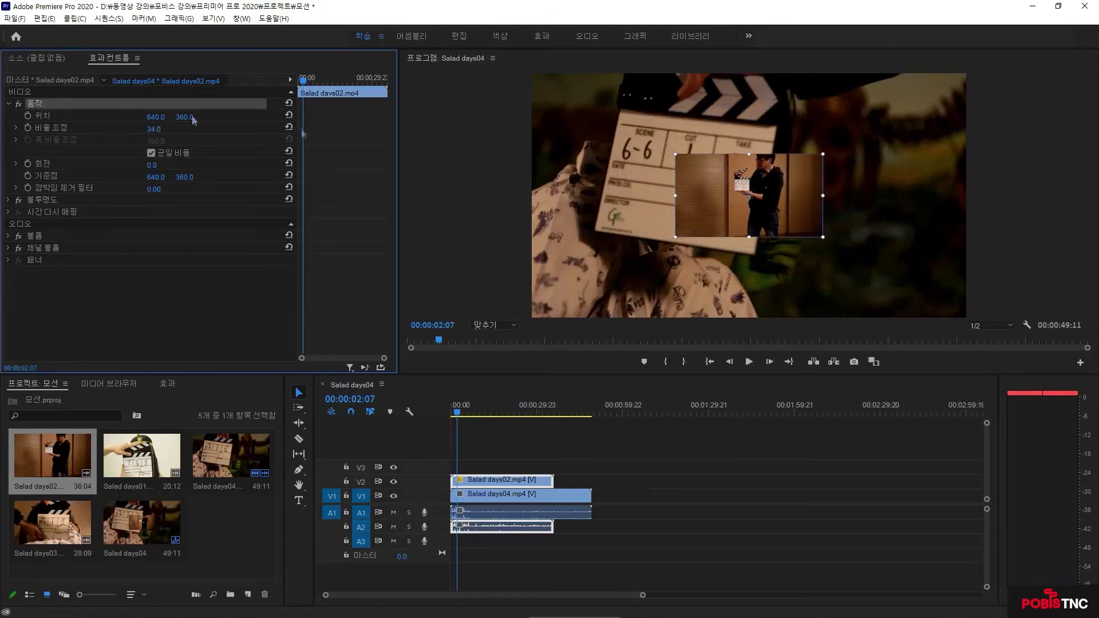
drag(691, 197, 599, 148)
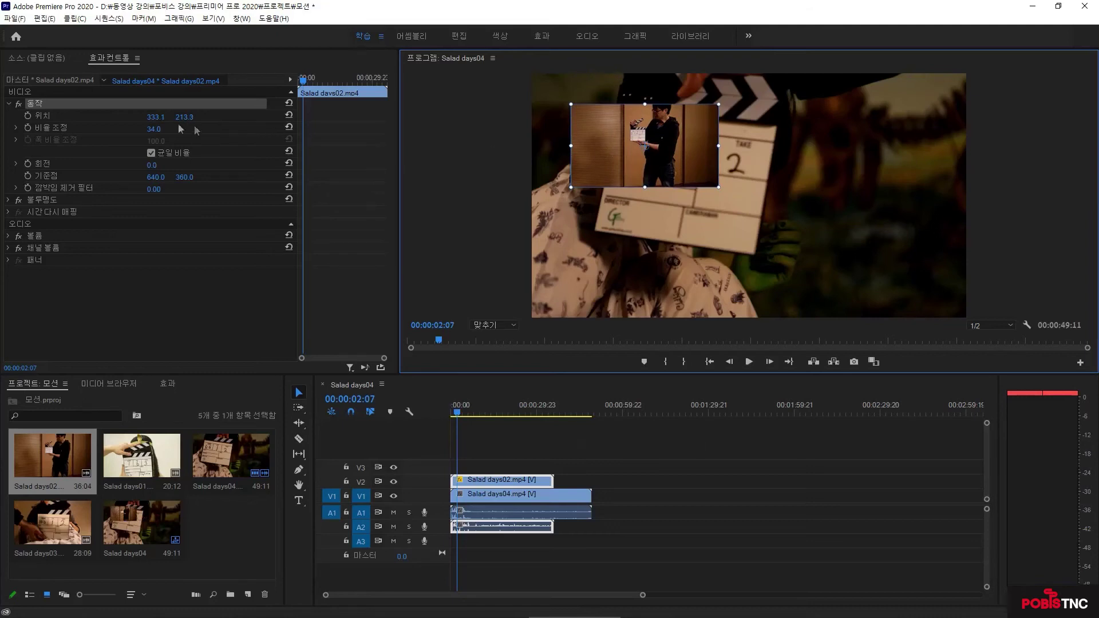
click(153, 129)
click(157, 117)
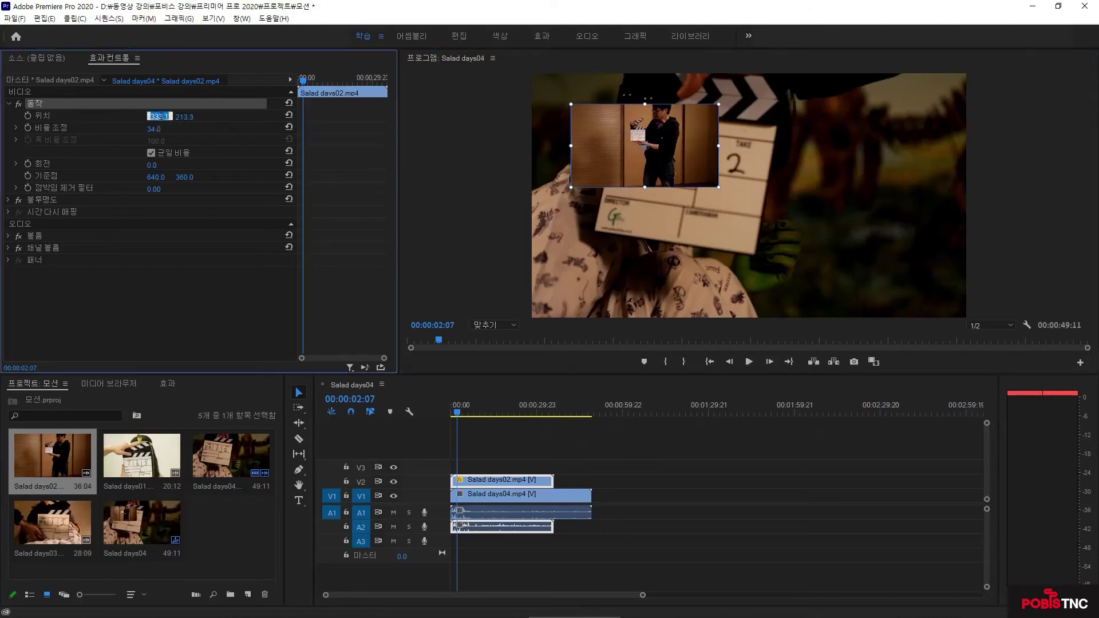
text(330)
key(Return)
click(189, 115)
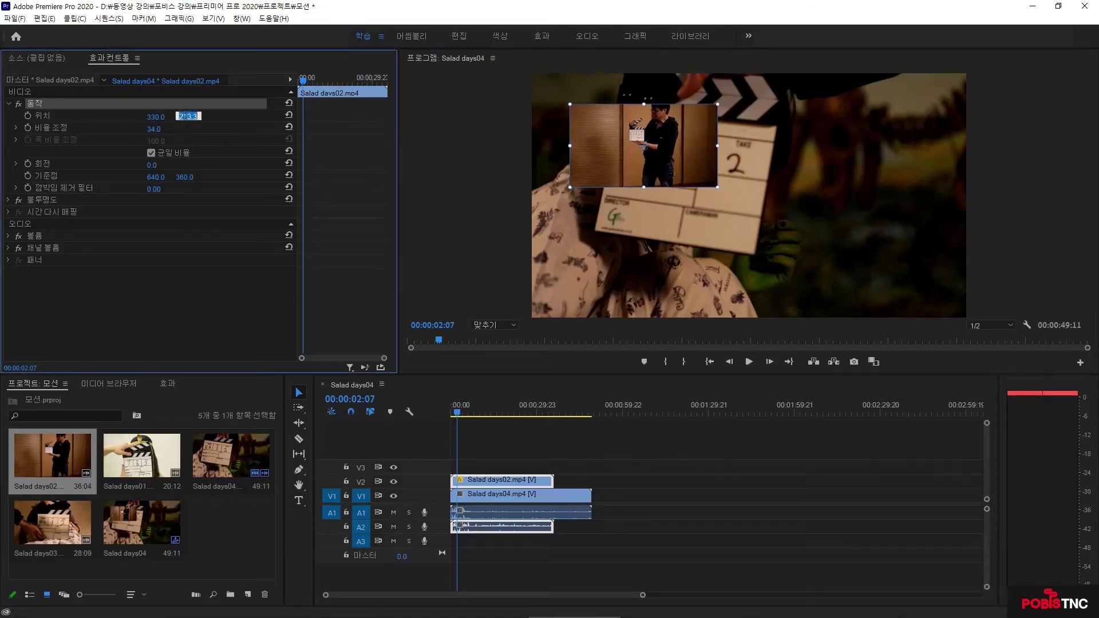
text(210)
key(Return)
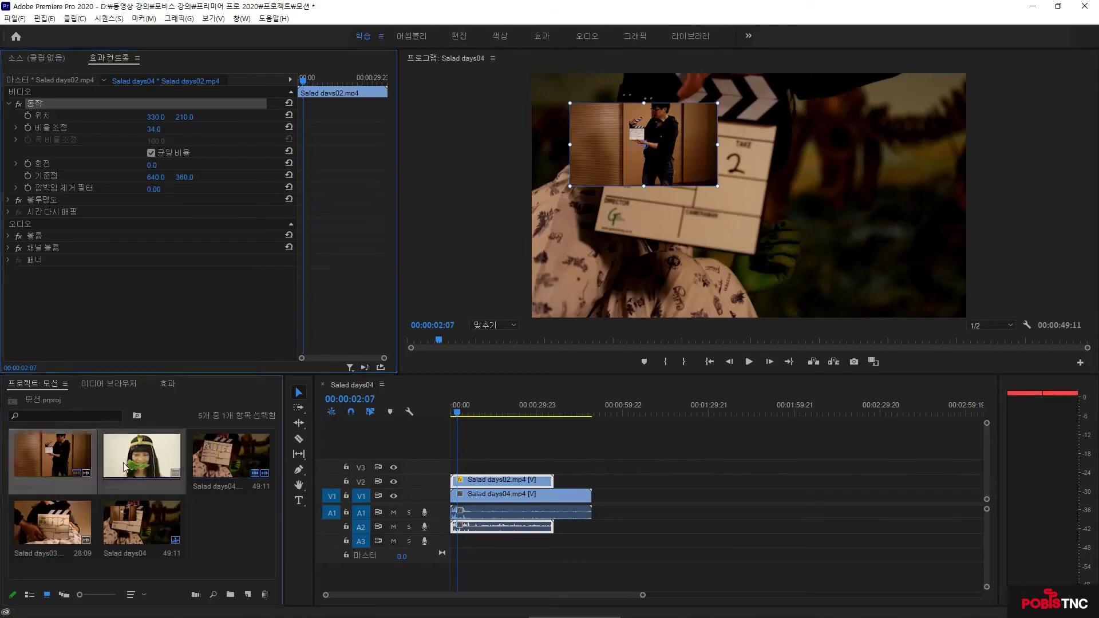
Step: Place the Salad days01 clip at the start of track V3 and set its scale to 34
drag(125, 467, 459, 469)
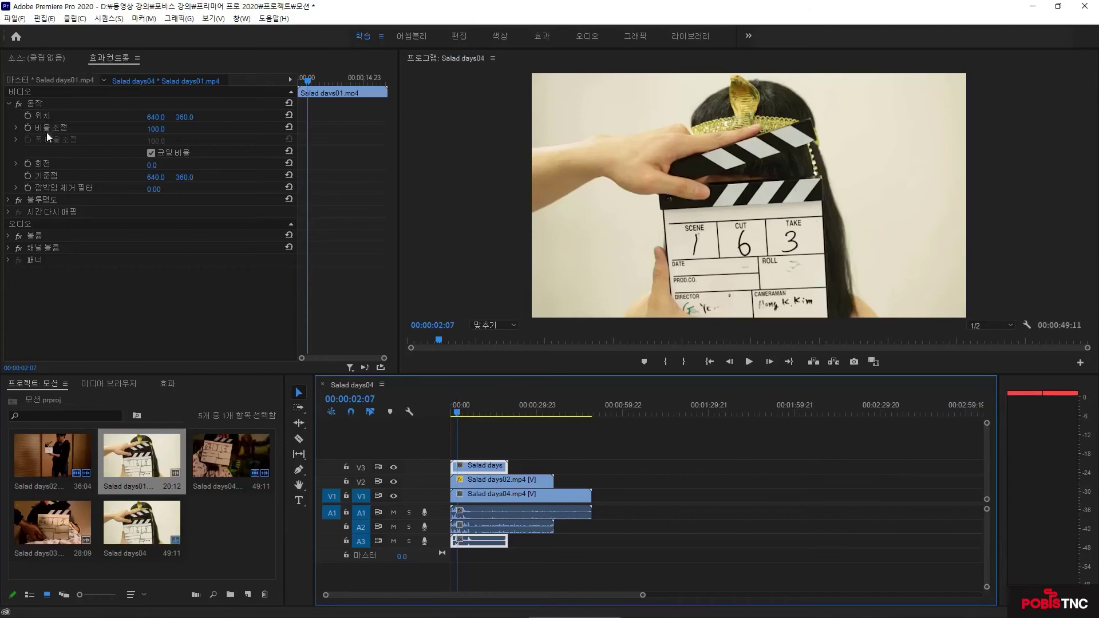
click(157, 128)
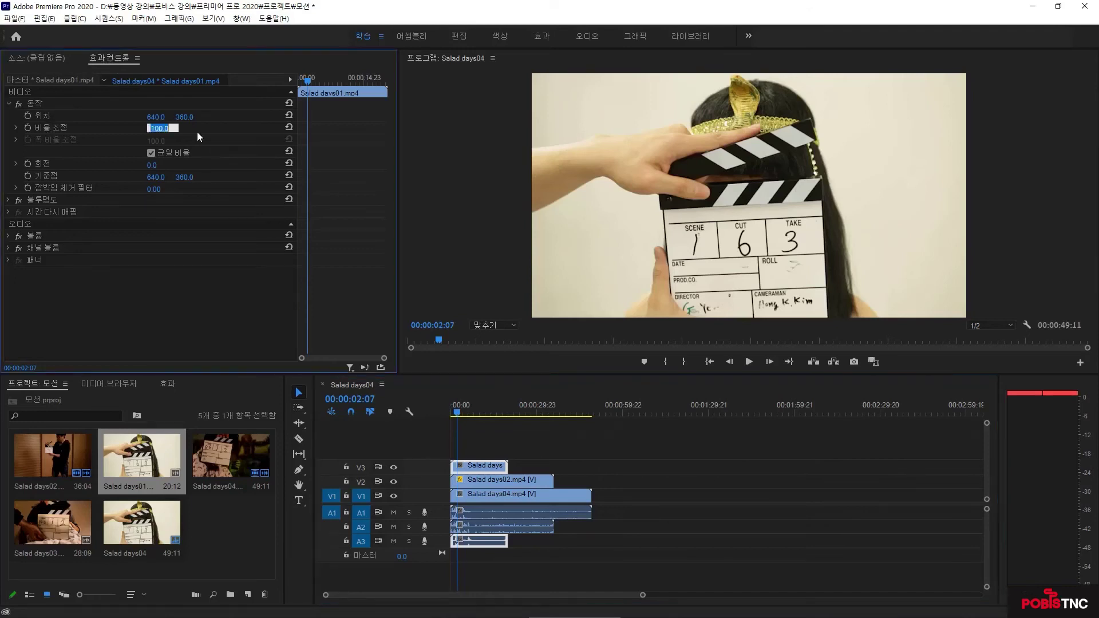
click(489, 480)
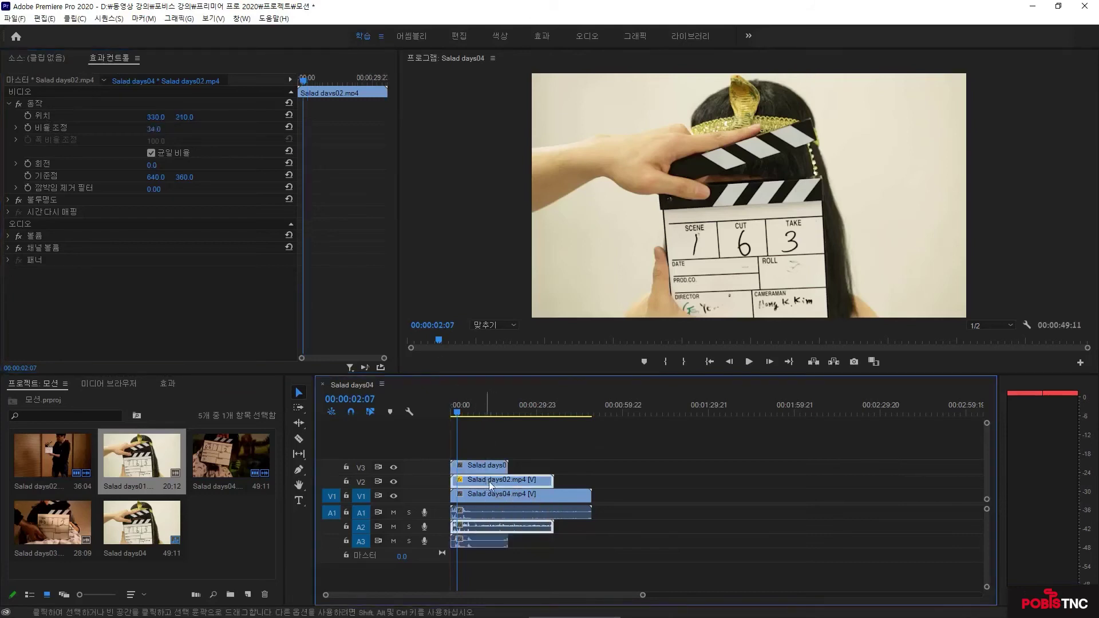
click(476, 466)
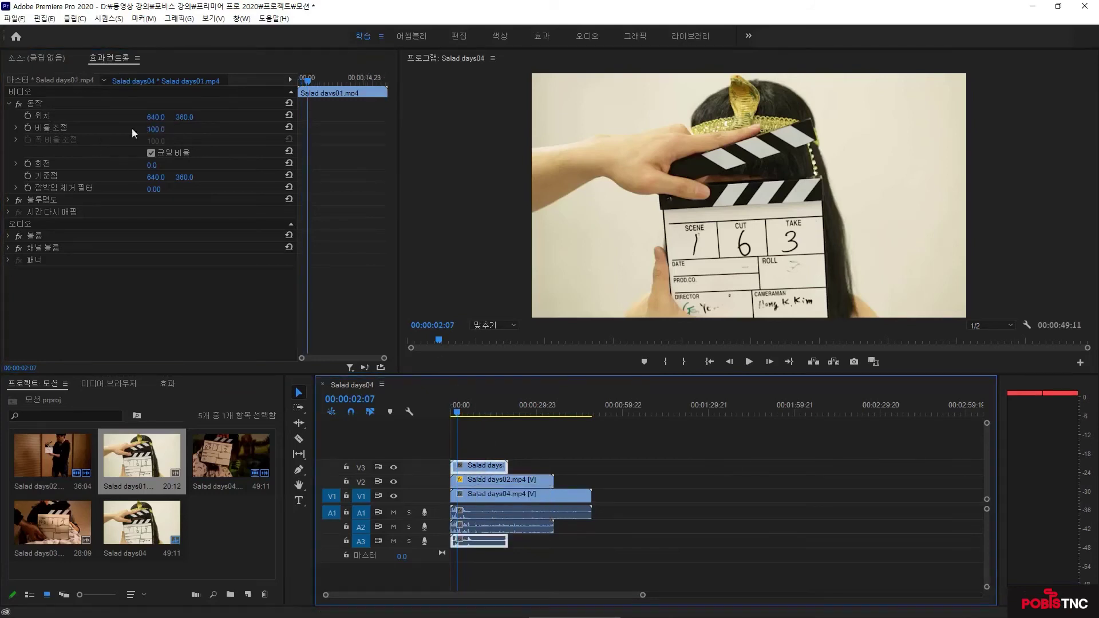
click(157, 128)
text(34)
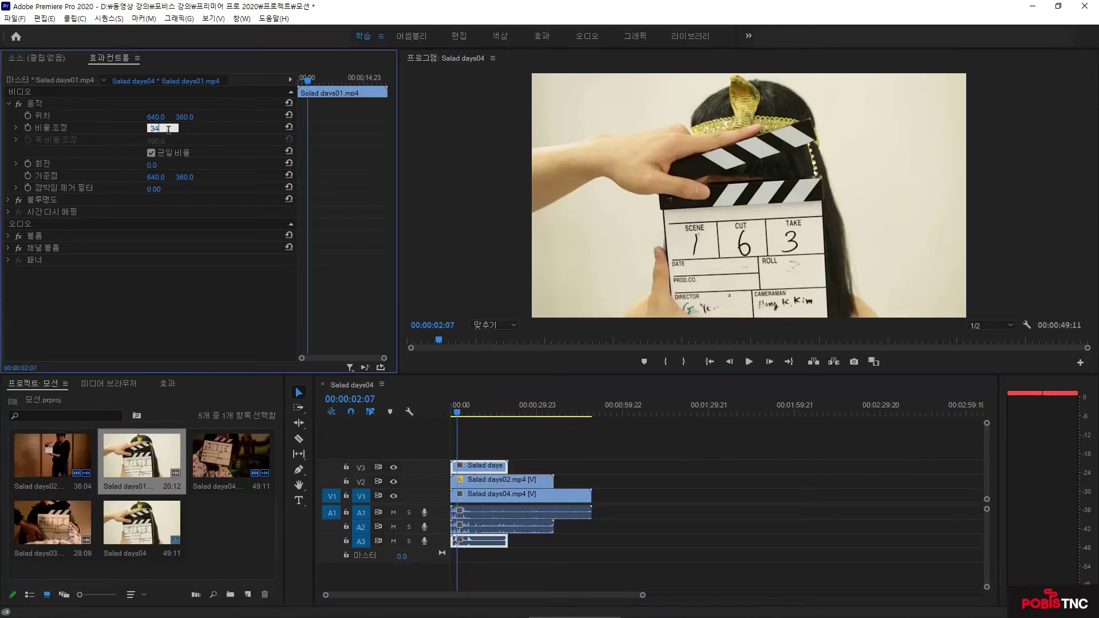
key(Return)
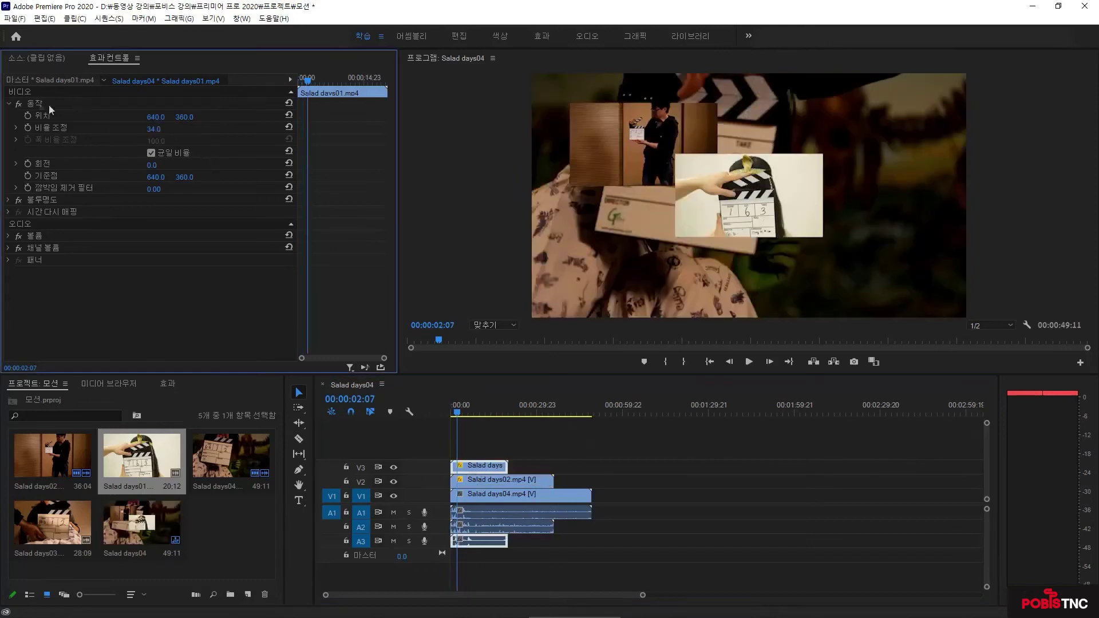
Step: Move the Salad days01 inset to the upper-right area of the frame, at about 942, 207
click(36, 104)
drag(775, 214, 877, 156)
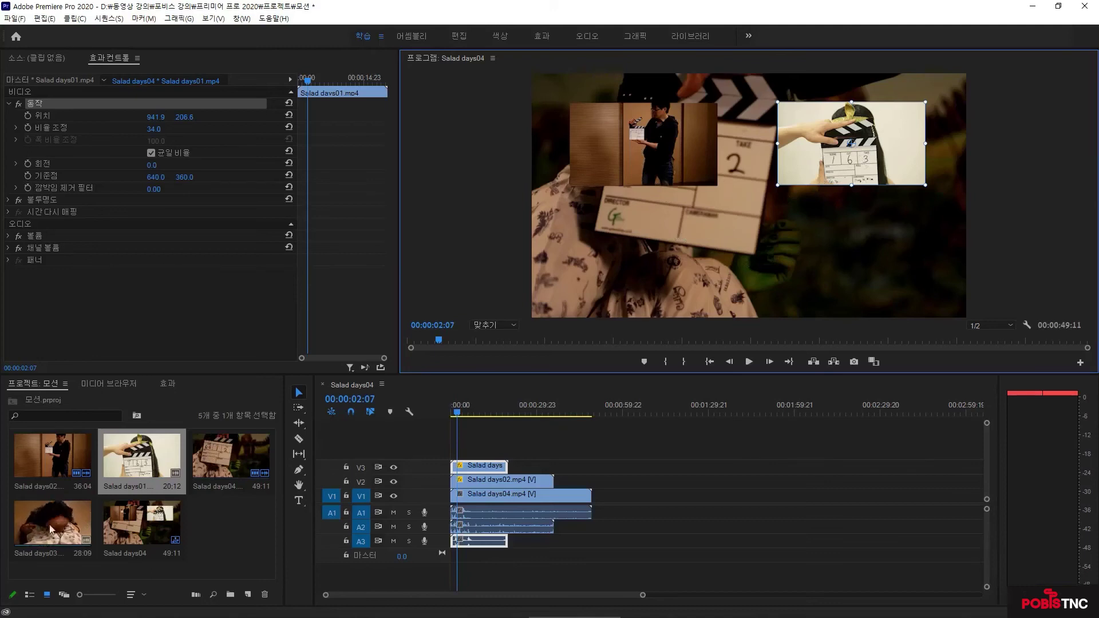
Step: Place the Salad days03 clip at the start of a new track V4 and select it
drag(50, 528, 459, 455)
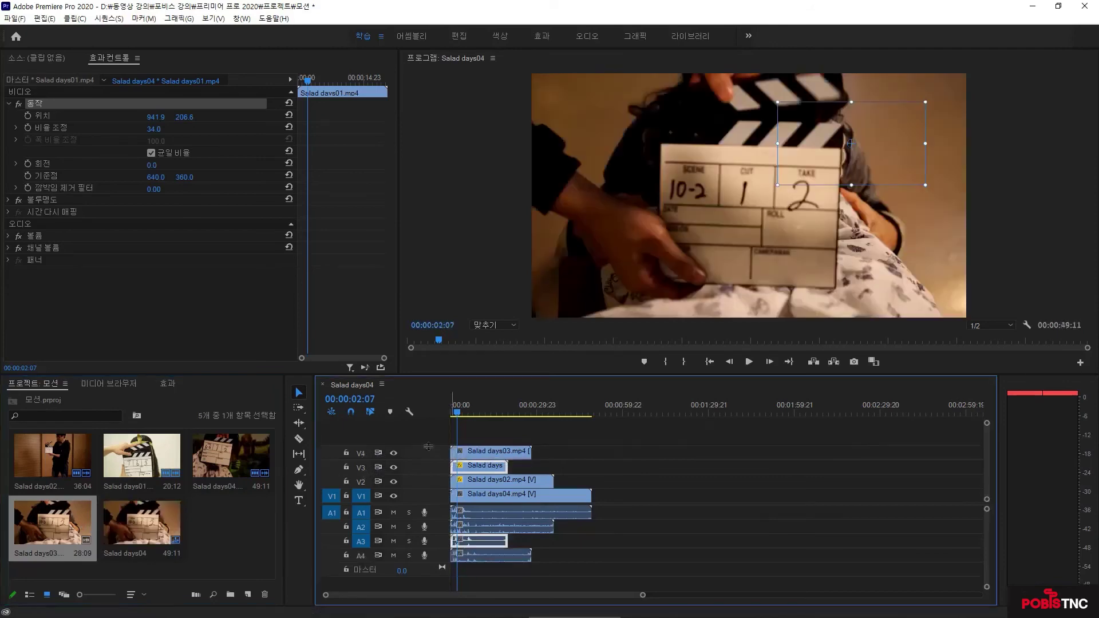
click(482, 451)
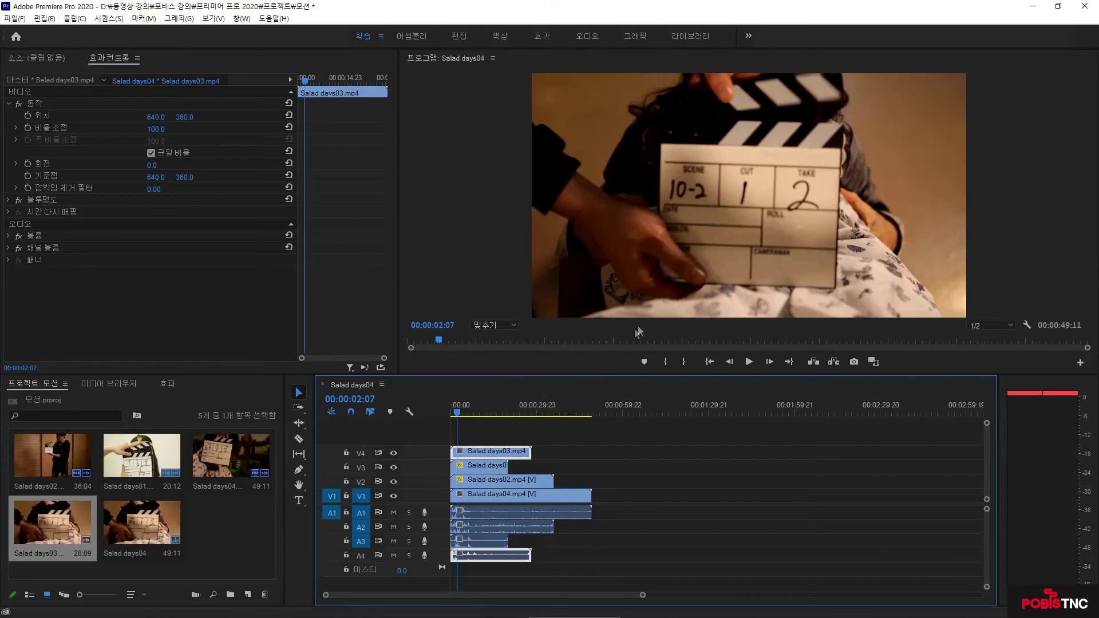
Step: Copy the Salad days02 clip and paste only its Motion attributes onto the Salad days03 clip
click(476, 481)
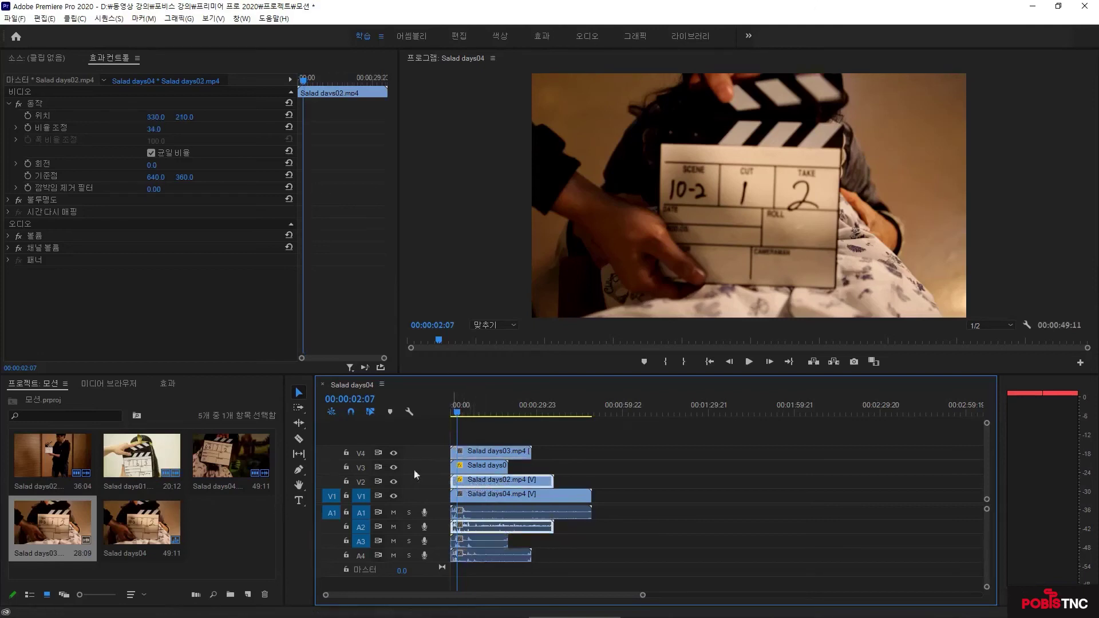
click(393, 453)
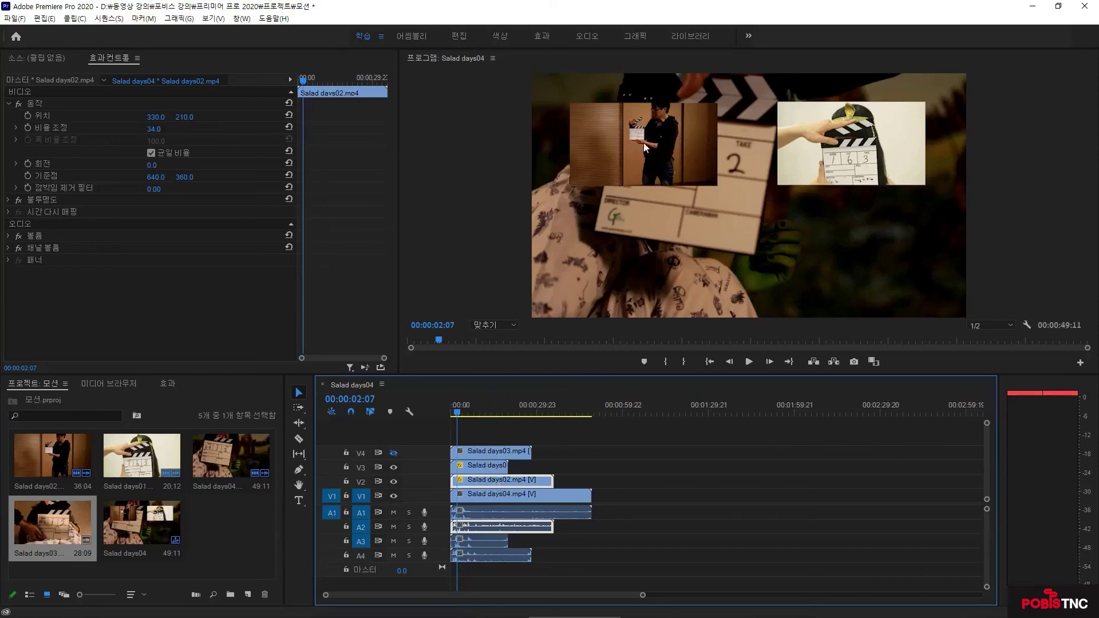
click(487, 450)
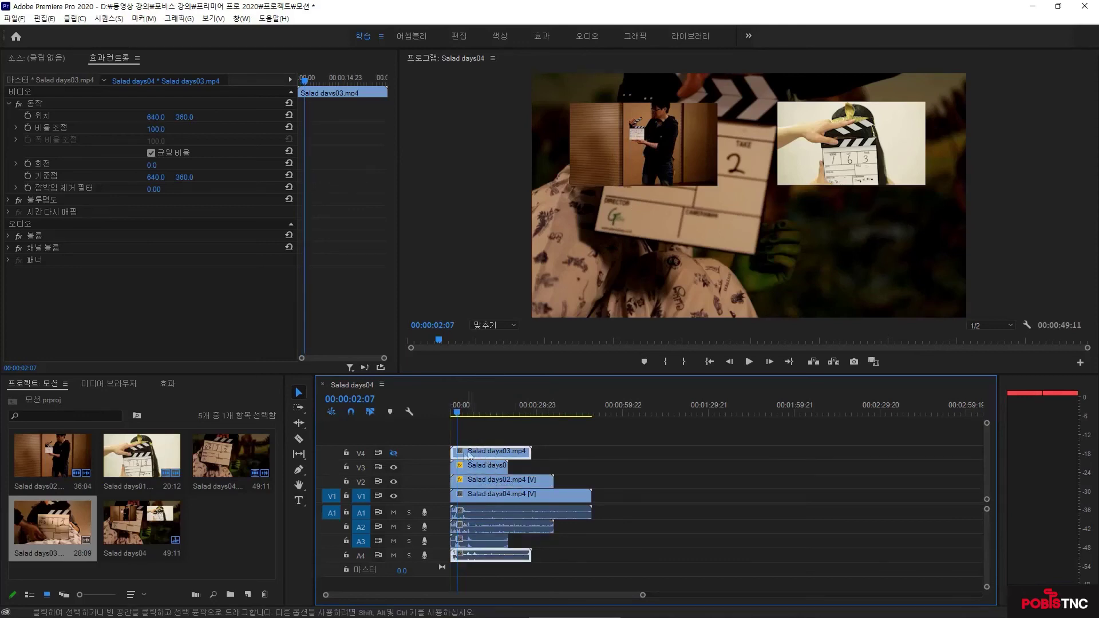
click(394, 453)
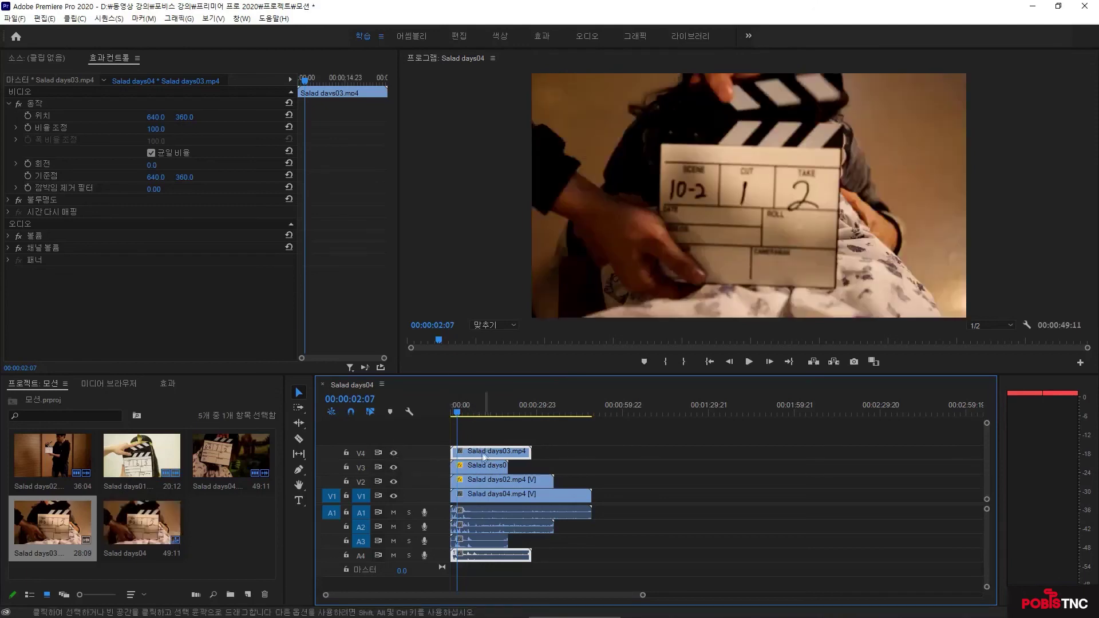
click(44, 18)
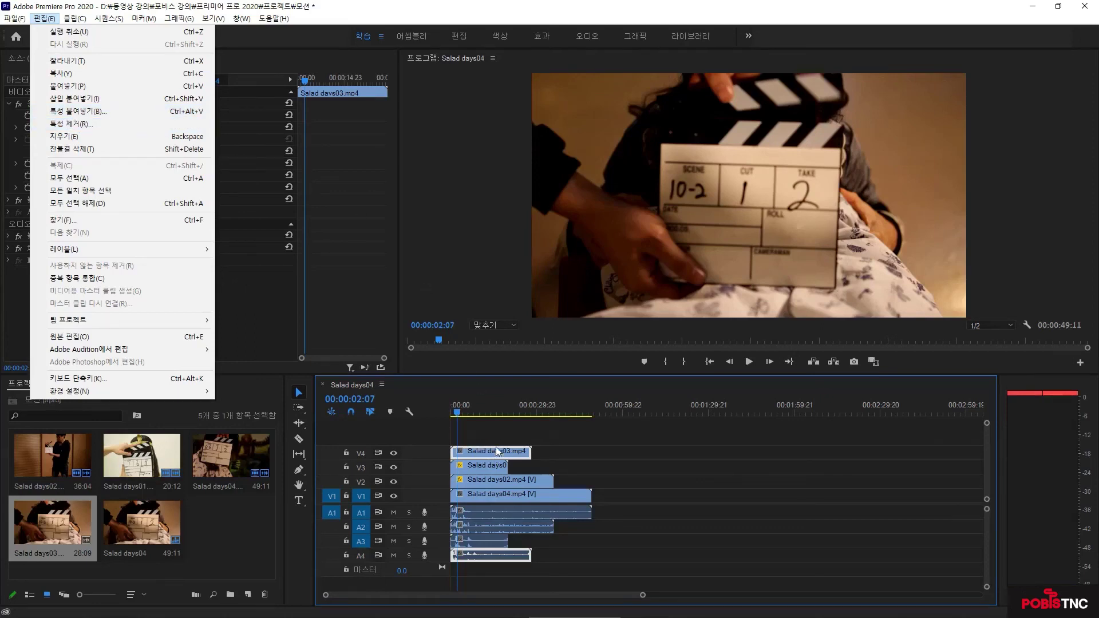
click(101, 112)
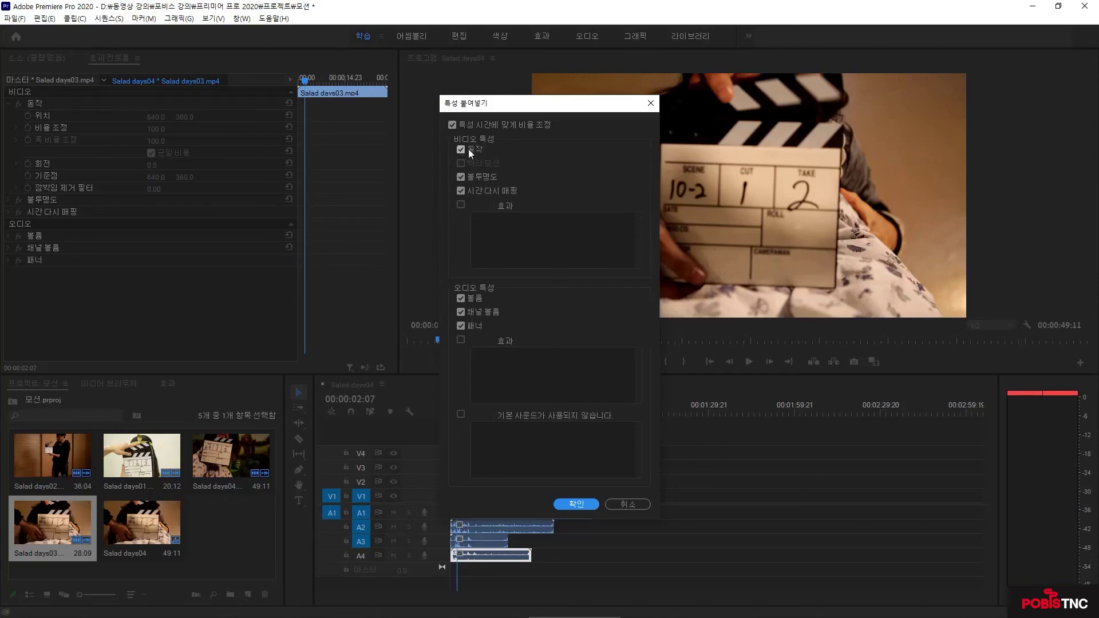
click(461, 192)
click(461, 326)
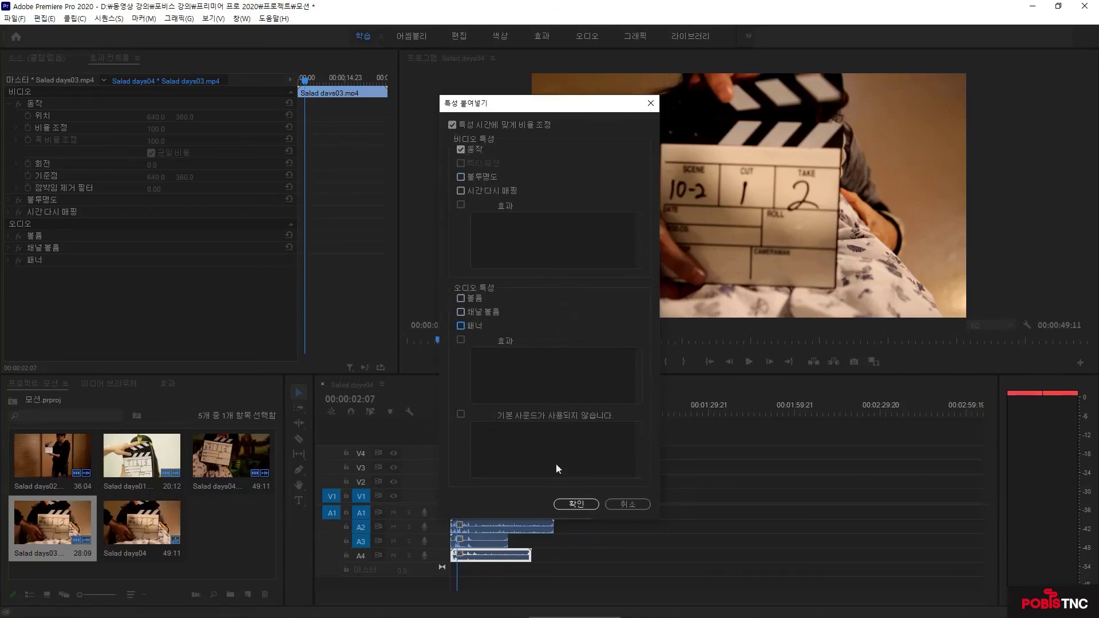
click(579, 503)
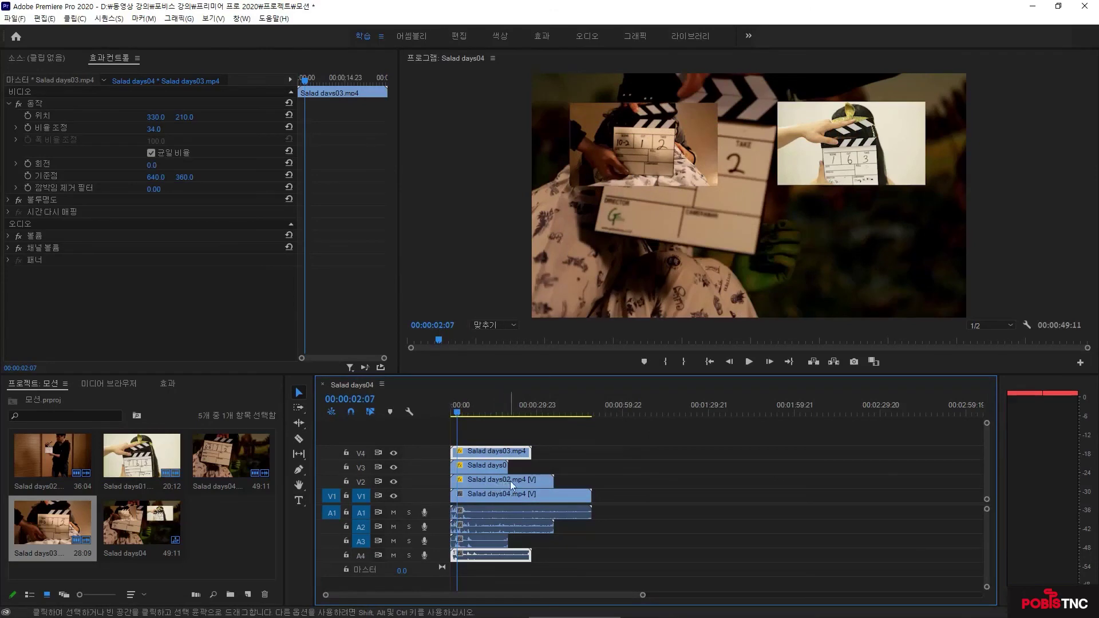
Step: Set the Salad days03 clip's vertical position to 525 so it sits below the Salad days02 inset
key(ctrl+s)
click(43, 117)
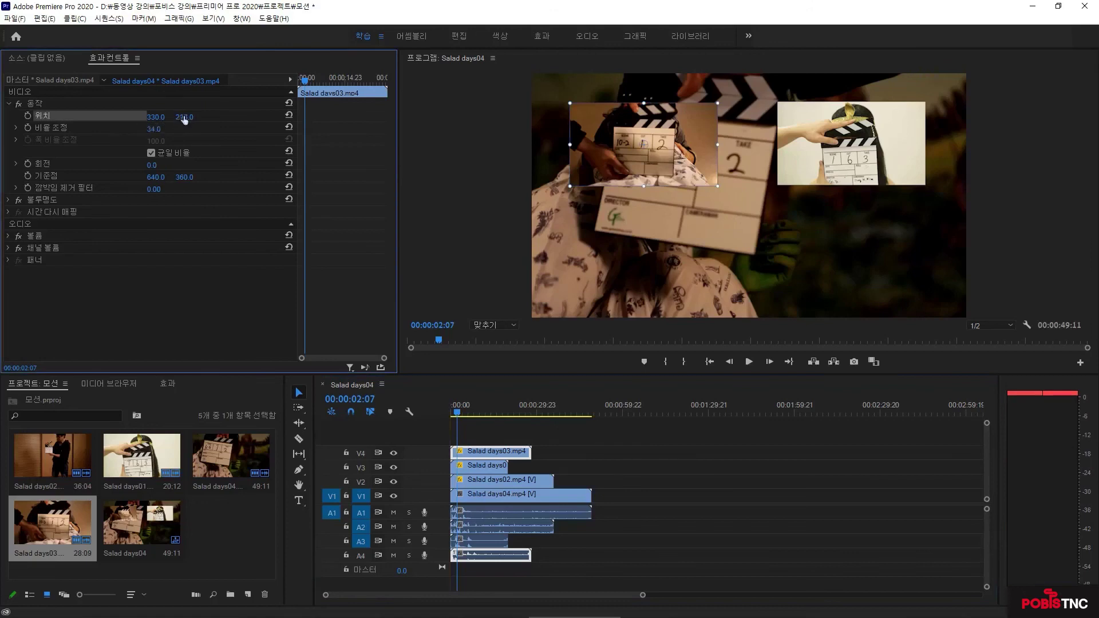
drag(184, 117, 365, 118)
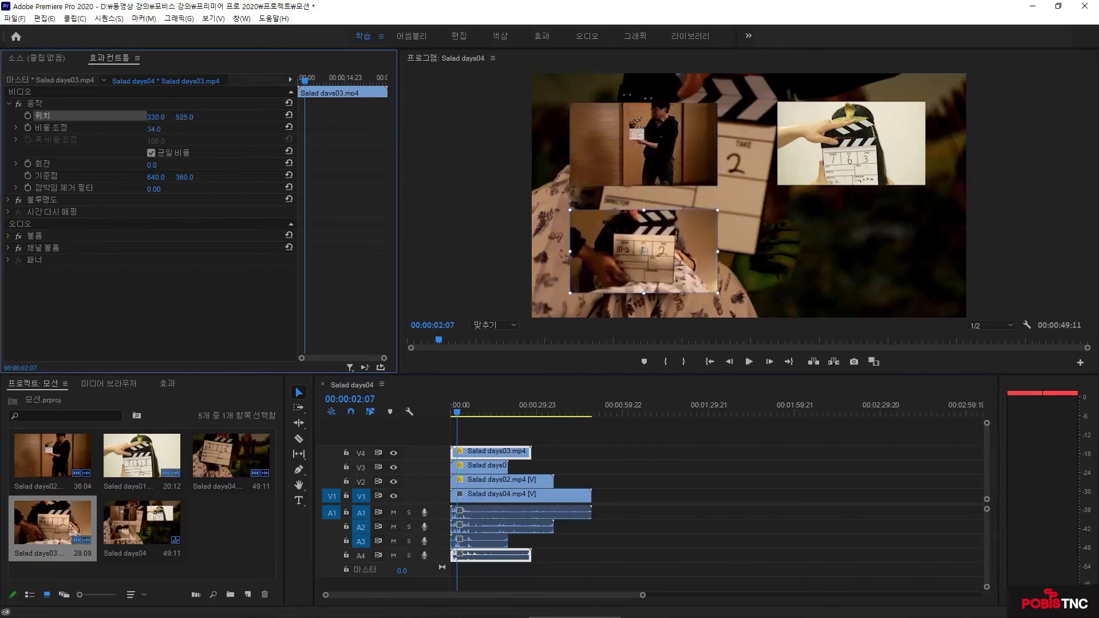